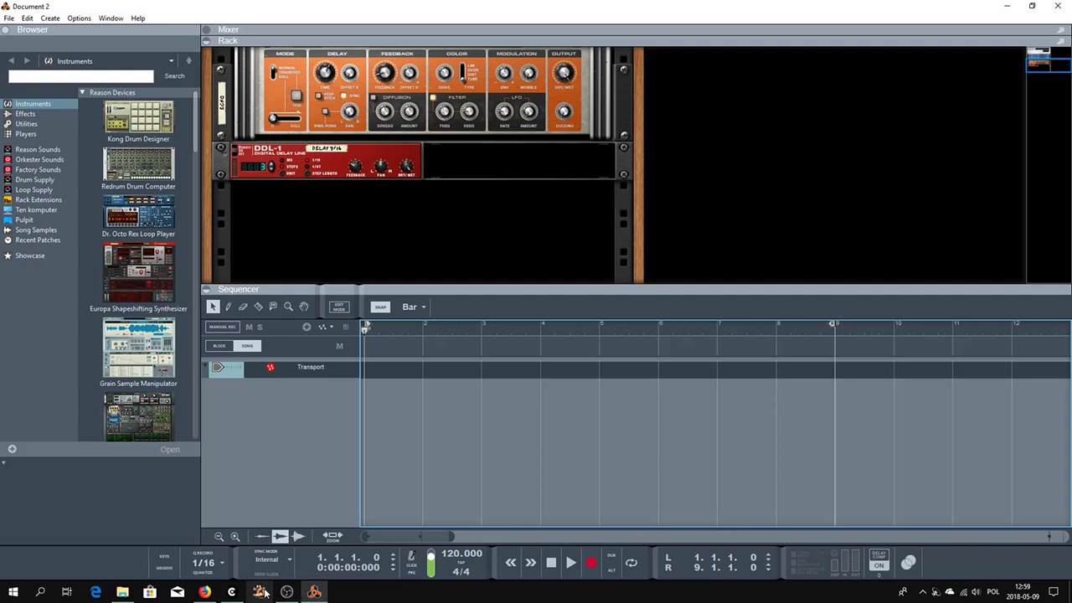
# Switch to VCV Rack, set the patch view's zoom to 95%, and return to Reason
pyautogui.click(235, 592)
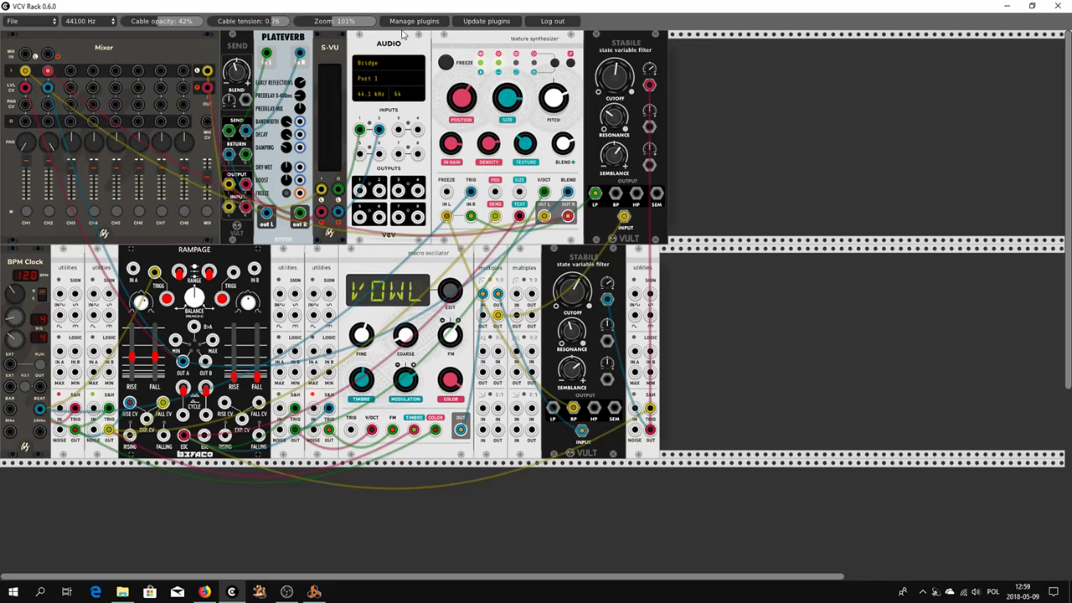
pyautogui.moveTo(330, 22); pyautogui.dragTo(367, 36)
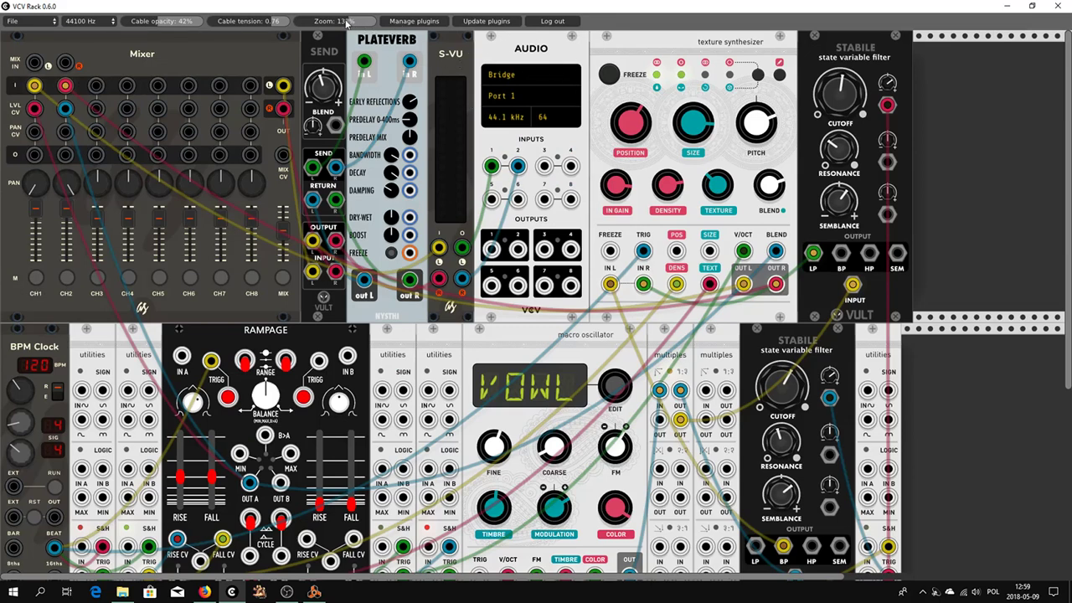
pyautogui.moveTo(346, 22); pyautogui.dragTo(326, 21)
pyautogui.scroll(-3, 578, 237)
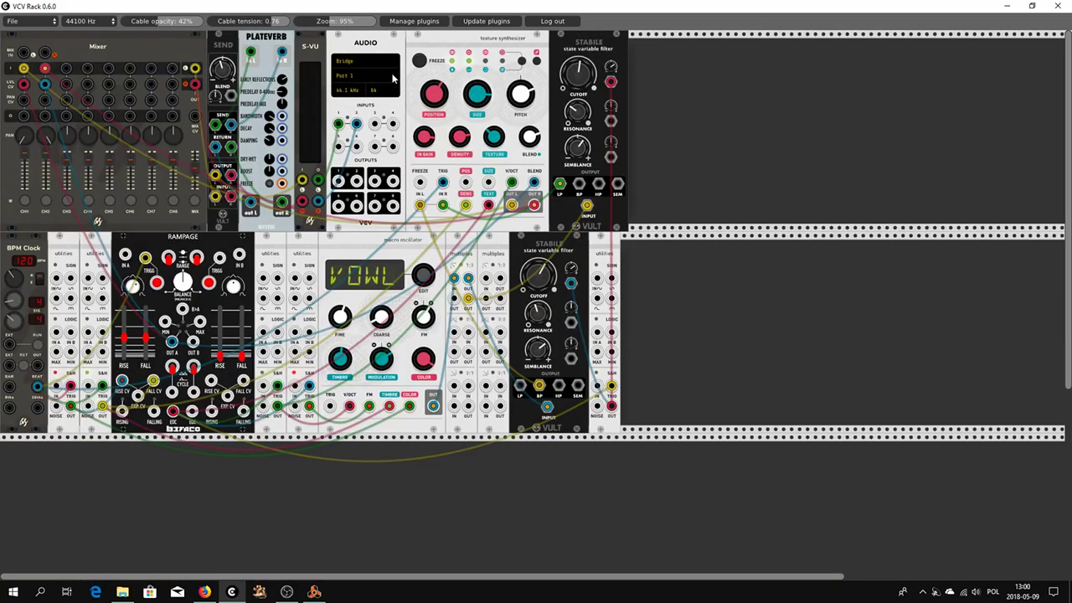
pyautogui.click(314, 591)
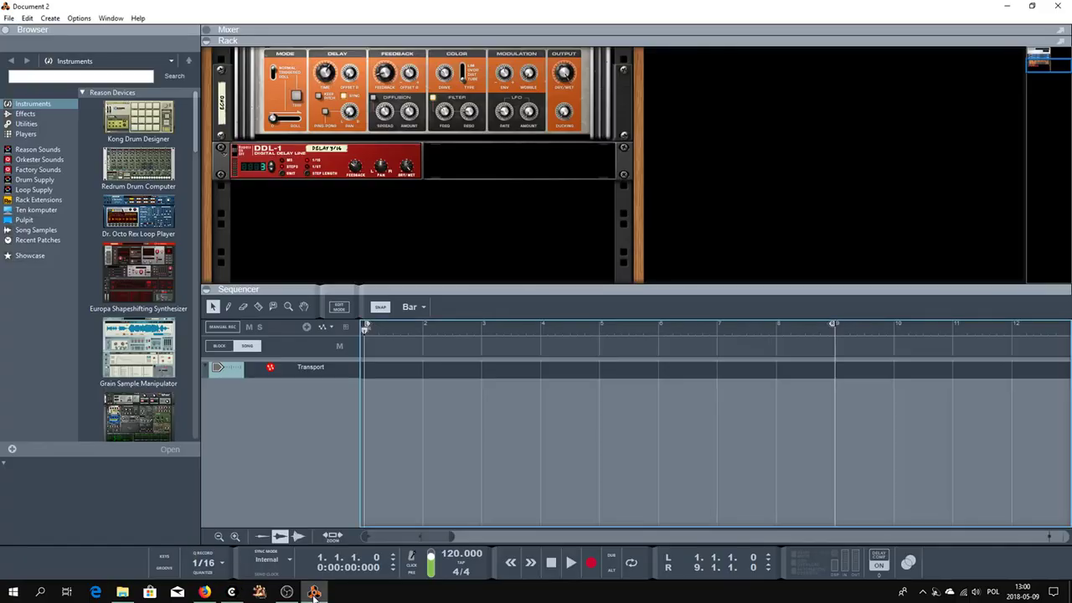
pyautogui.click(139, 18)
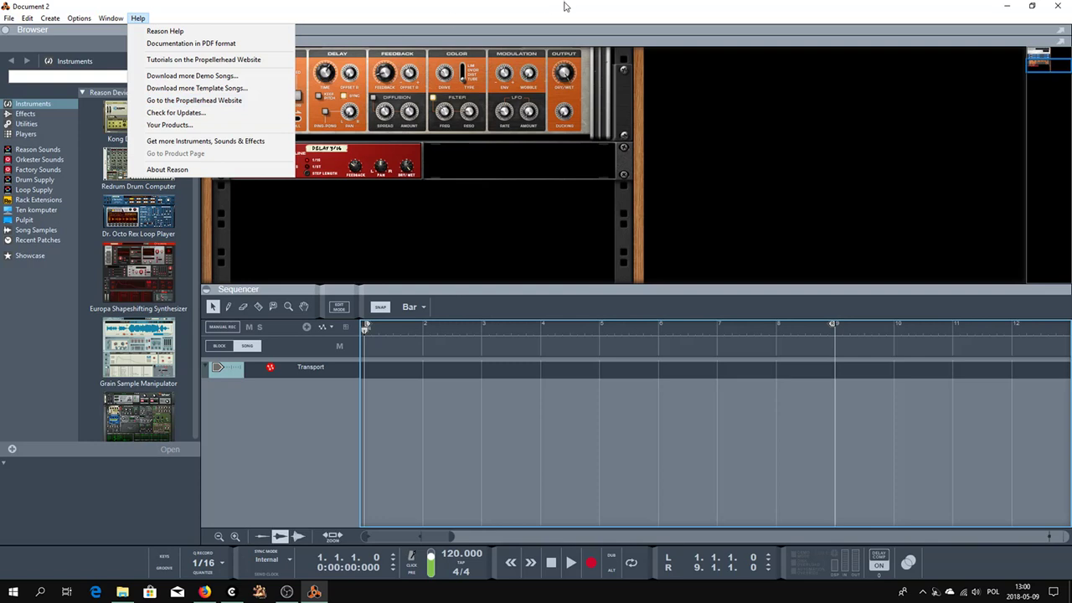
pyautogui.click(539, 10)
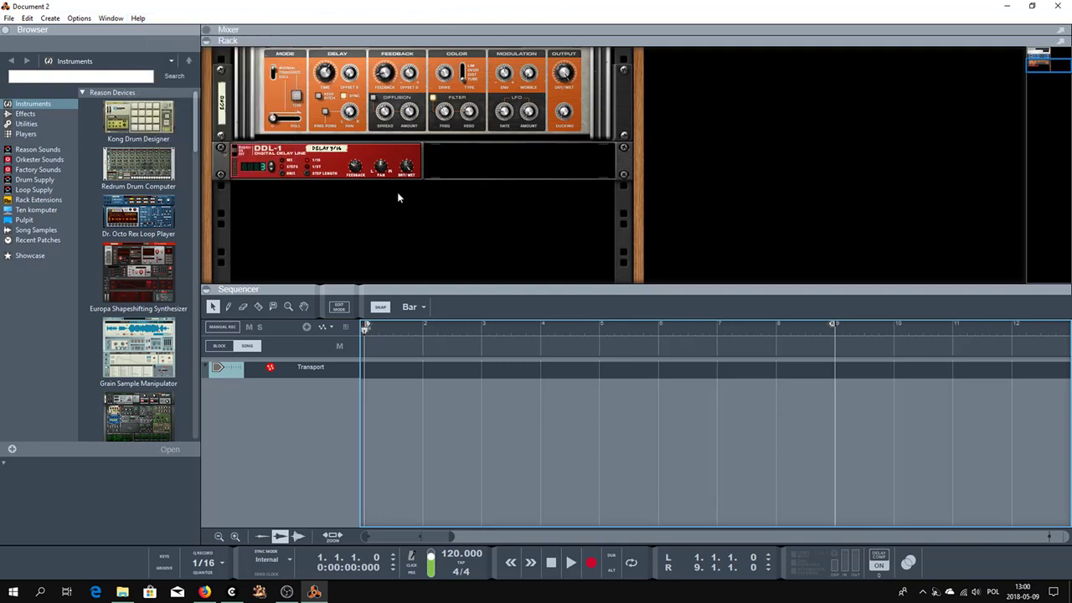
pyautogui.click(137, 18)
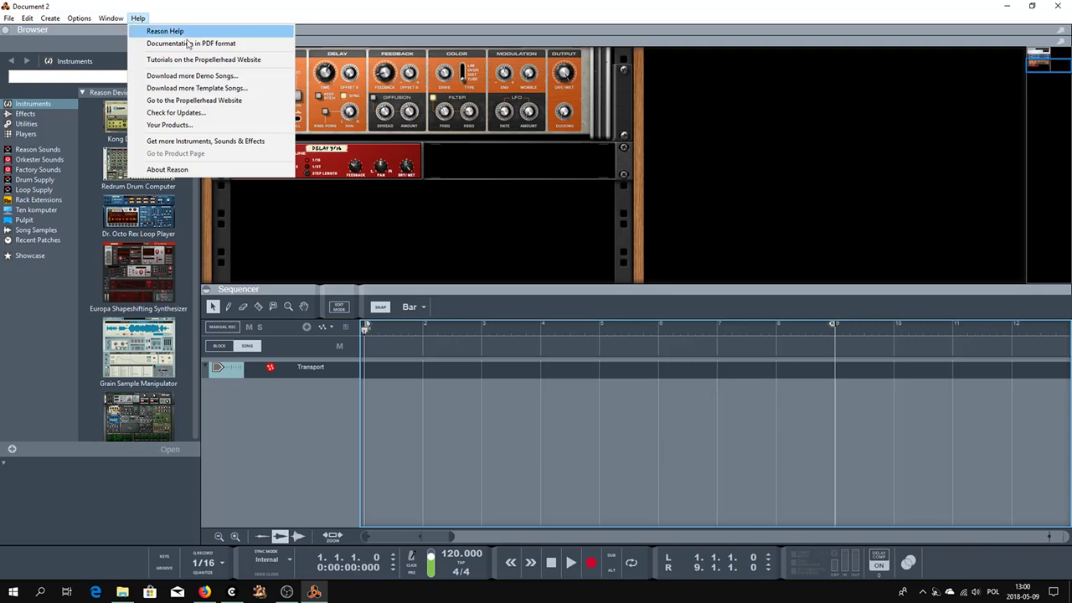
pyautogui.click(577, 260)
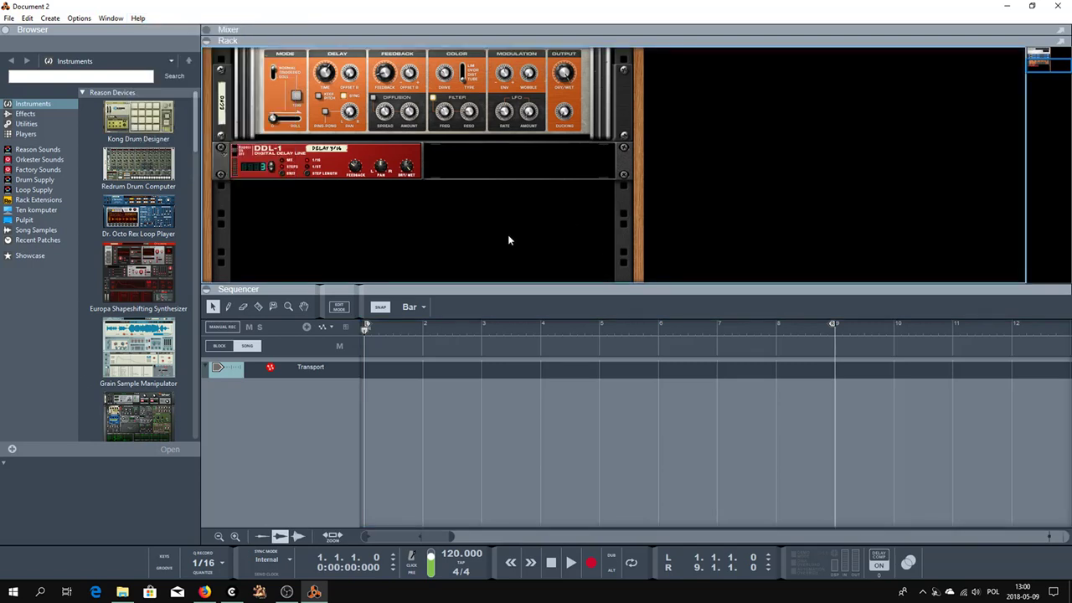
# Create an audio track in the empty rack space below the DDL-1 and unfold it to show its insert FX area
pyautogui.rightClick(288, 216)
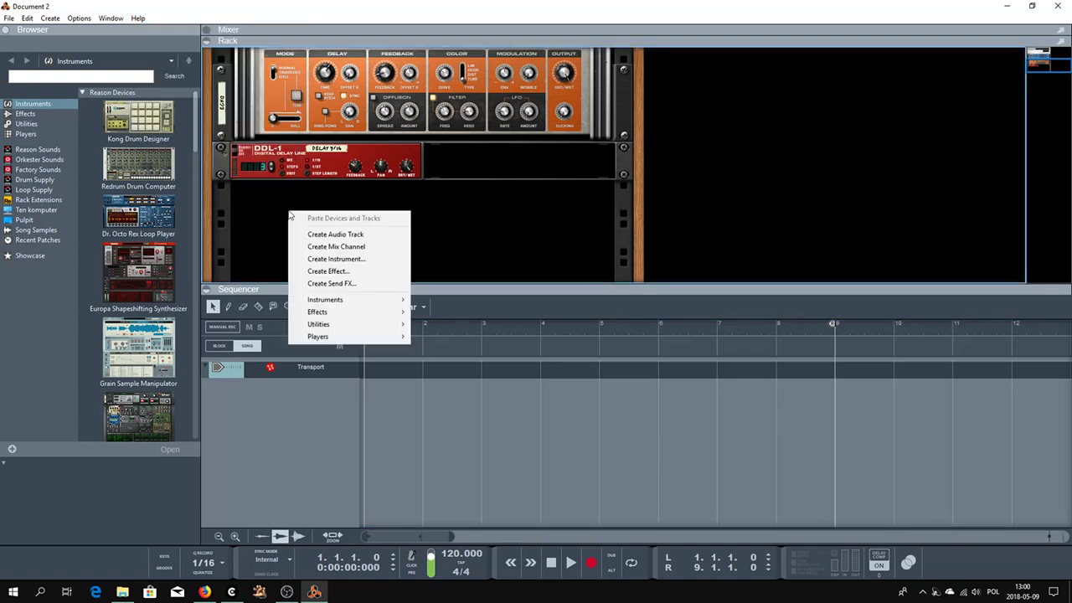
pyautogui.click(350, 240)
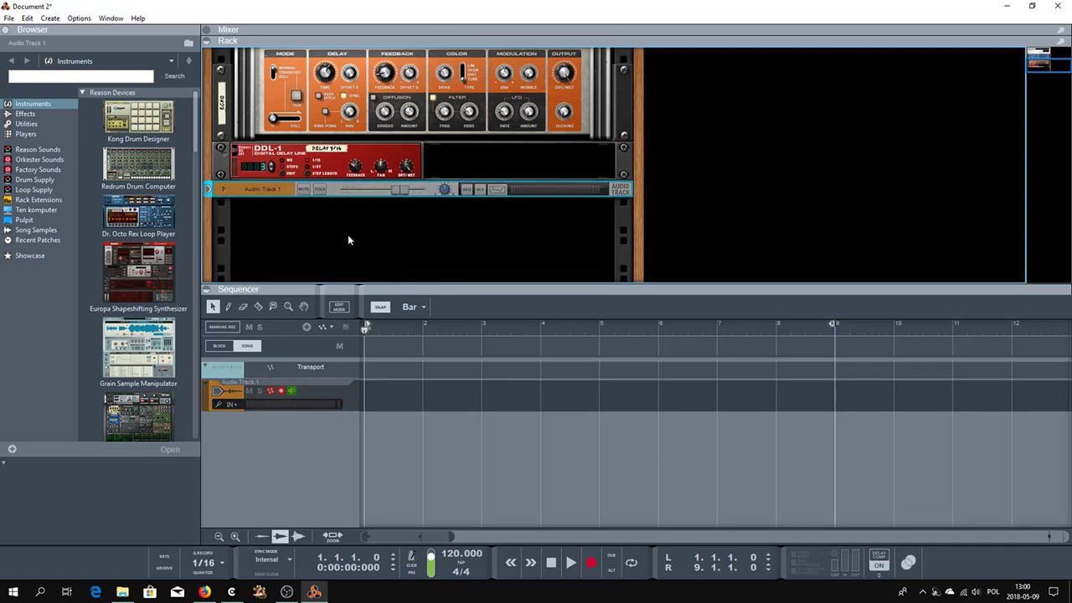
pyautogui.click(225, 190)
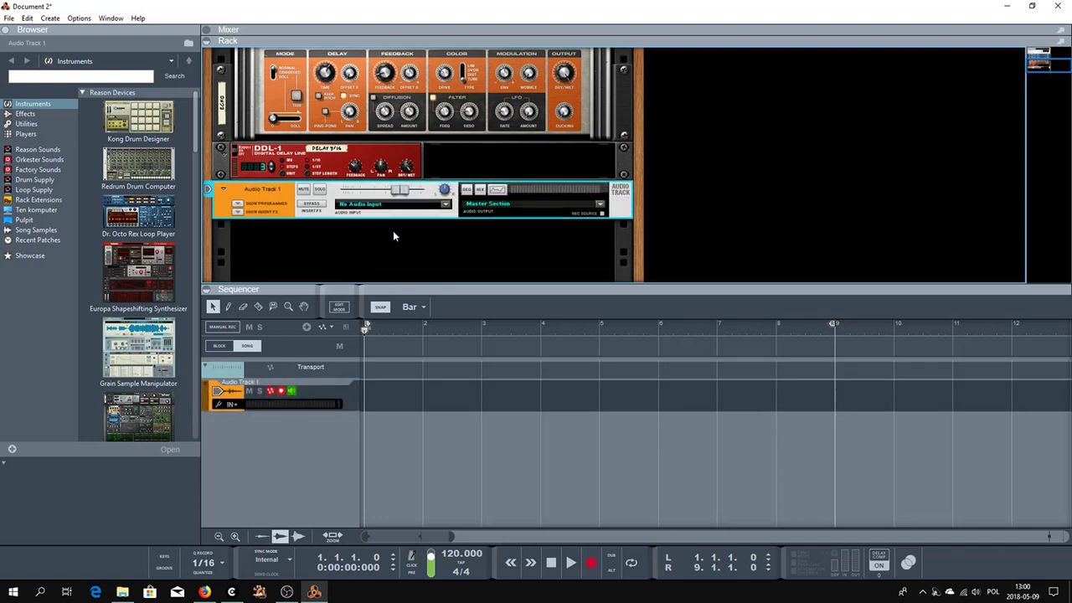
pyautogui.click(237, 212)
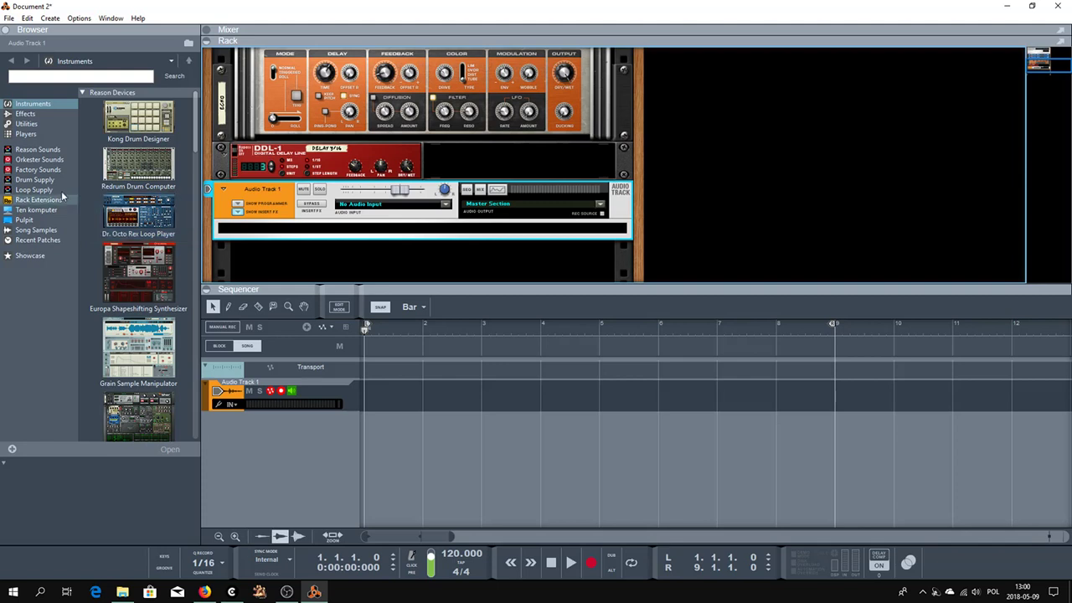
# Add the VCV-Bridge-64 effect to the audio track's insert FX area
pyautogui.click(397, 236)
pyautogui.rightClick(396, 236)
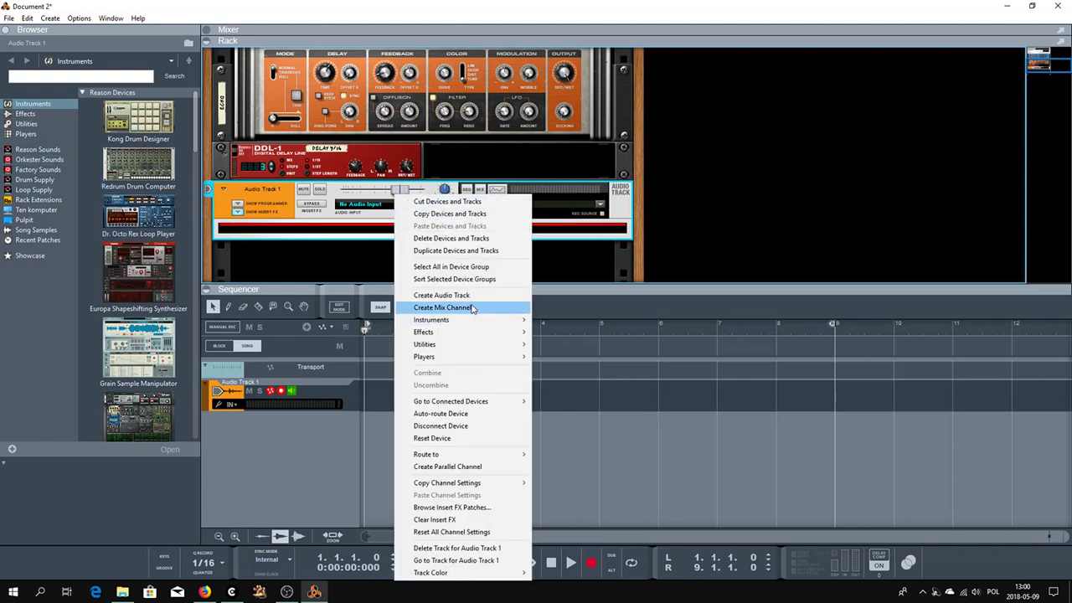
pyautogui.moveTo(513, 335)
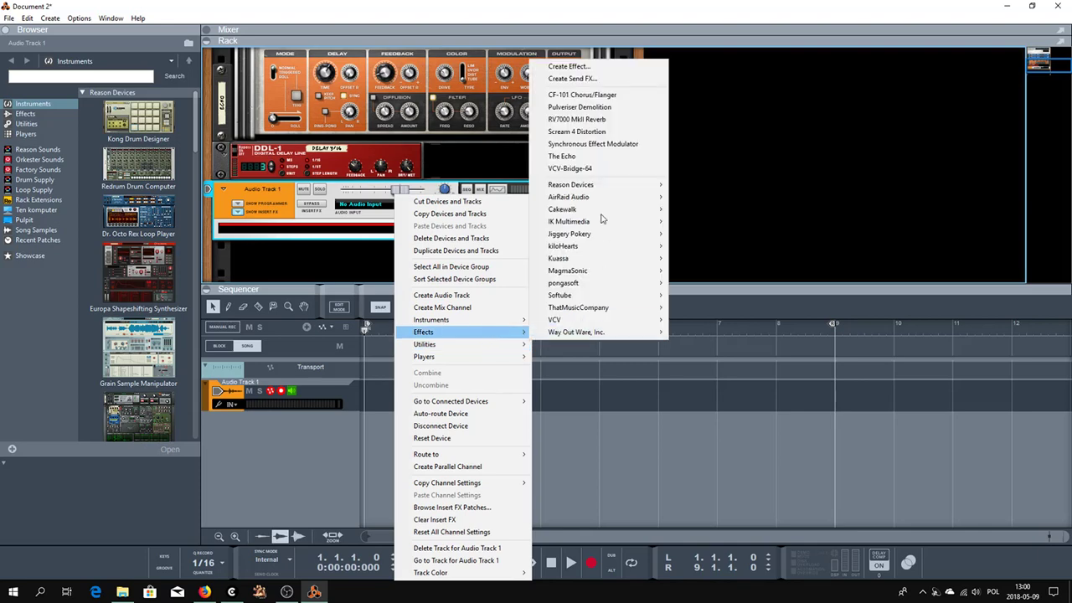
pyautogui.click(591, 169)
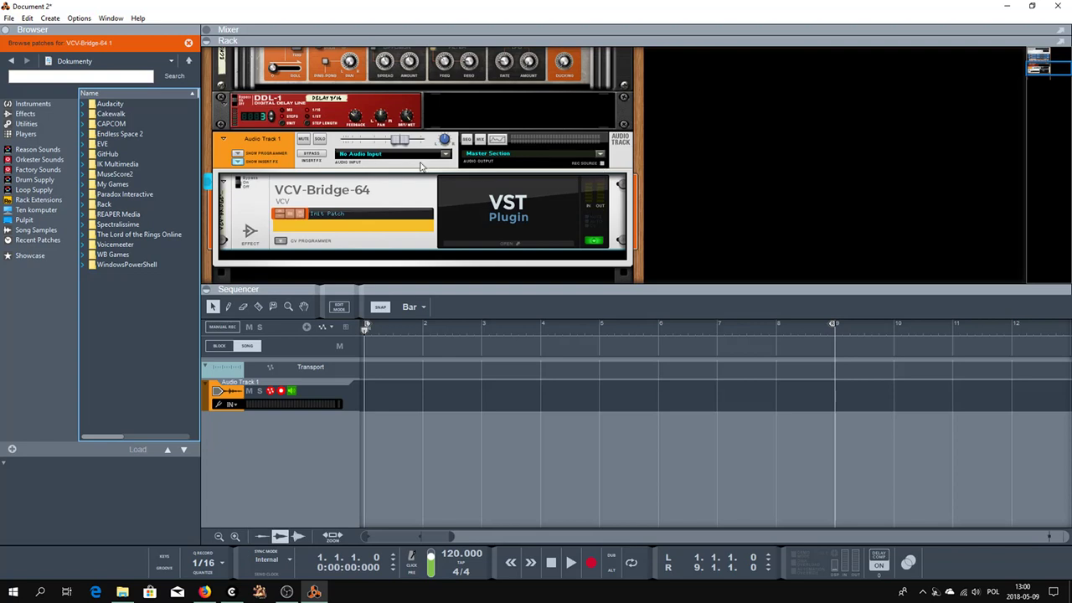
# Route the audio track's output to a new output bus and leave the bus's own output at Master Section
pyautogui.click(599, 155)
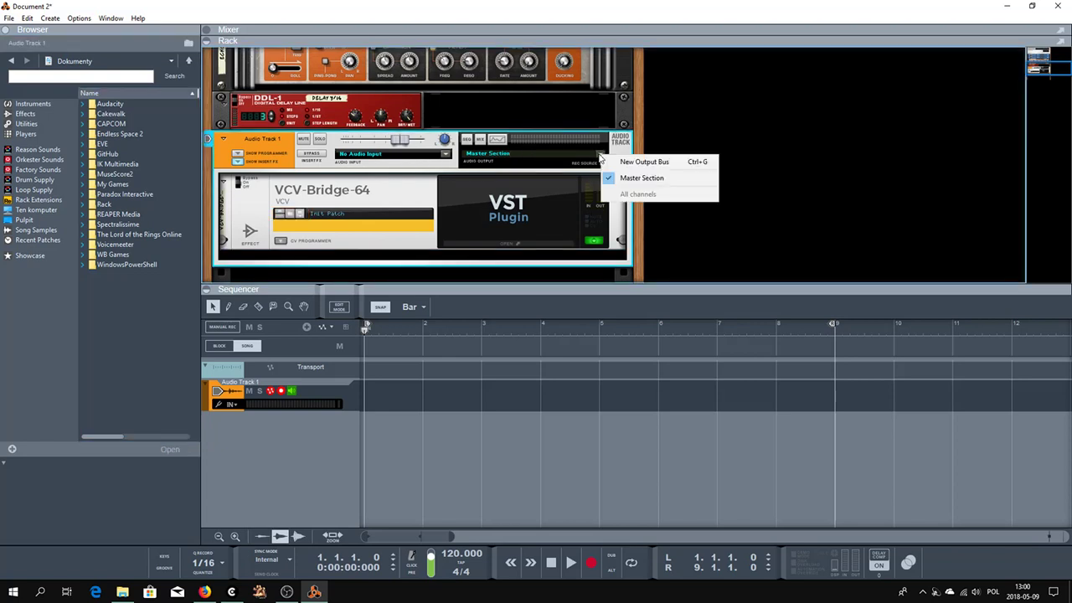
pyautogui.click(645, 162)
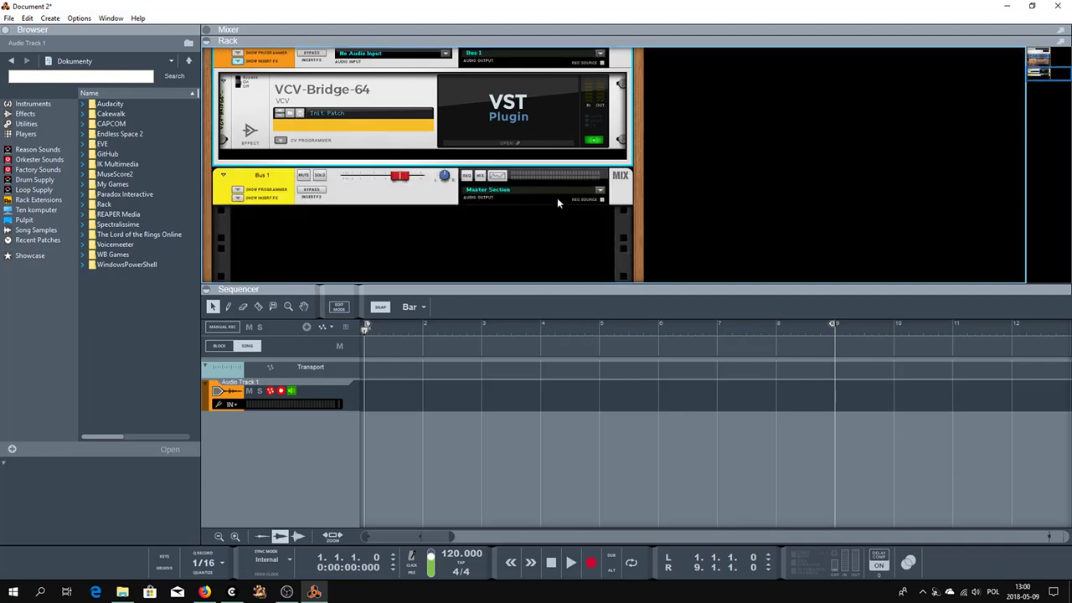
pyautogui.click(604, 204)
pyautogui.click(600, 192)
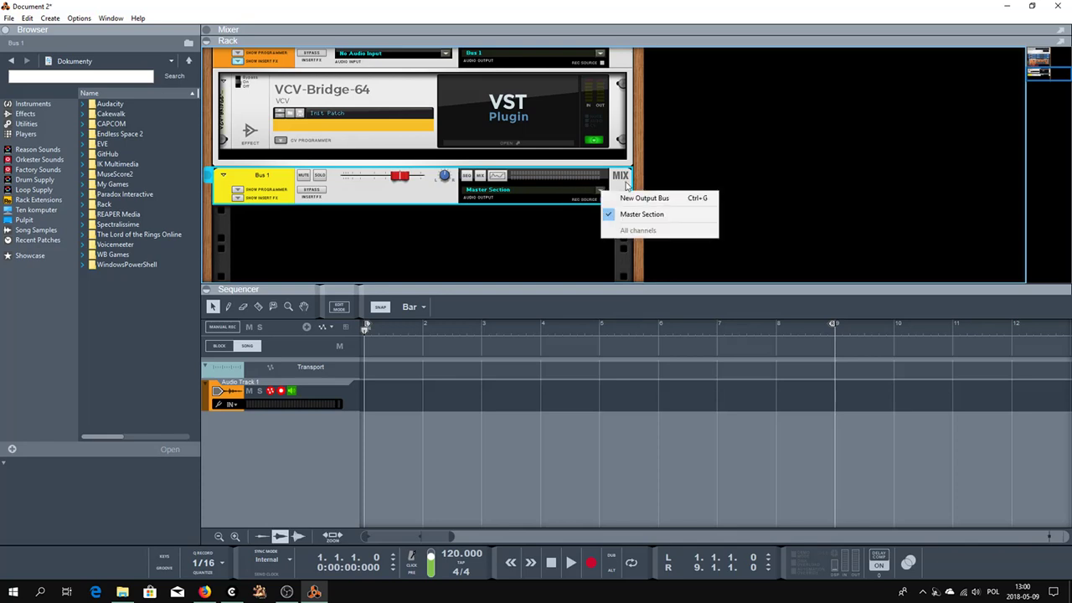
pyautogui.click(628, 186)
pyautogui.scroll(3, 476, 172)
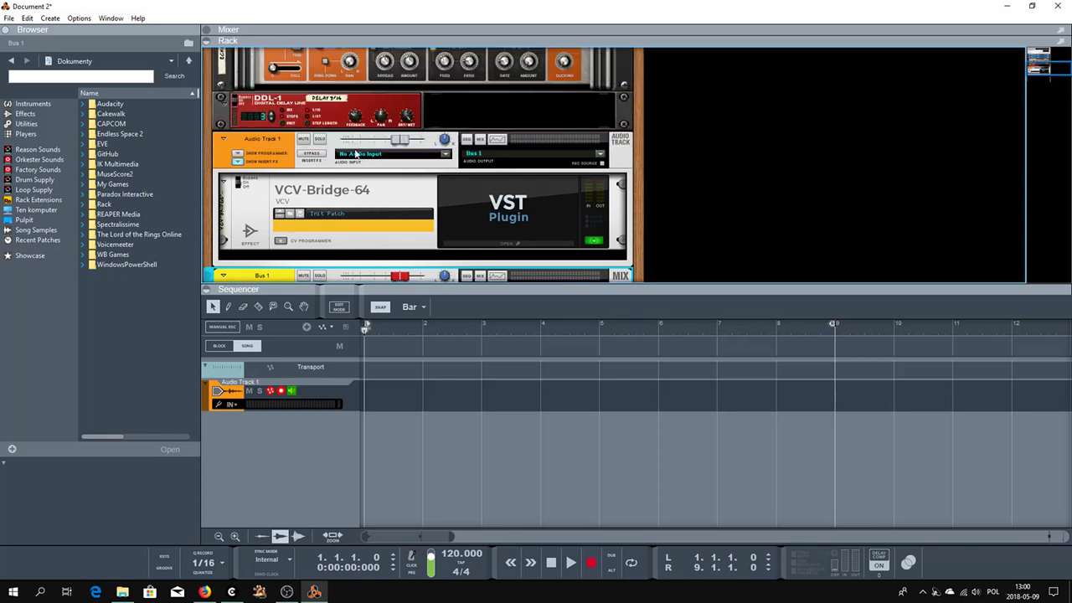
# Set the audio track's input to Stereo Input with Bus 1 as its source
pyautogui.click(445, 155)
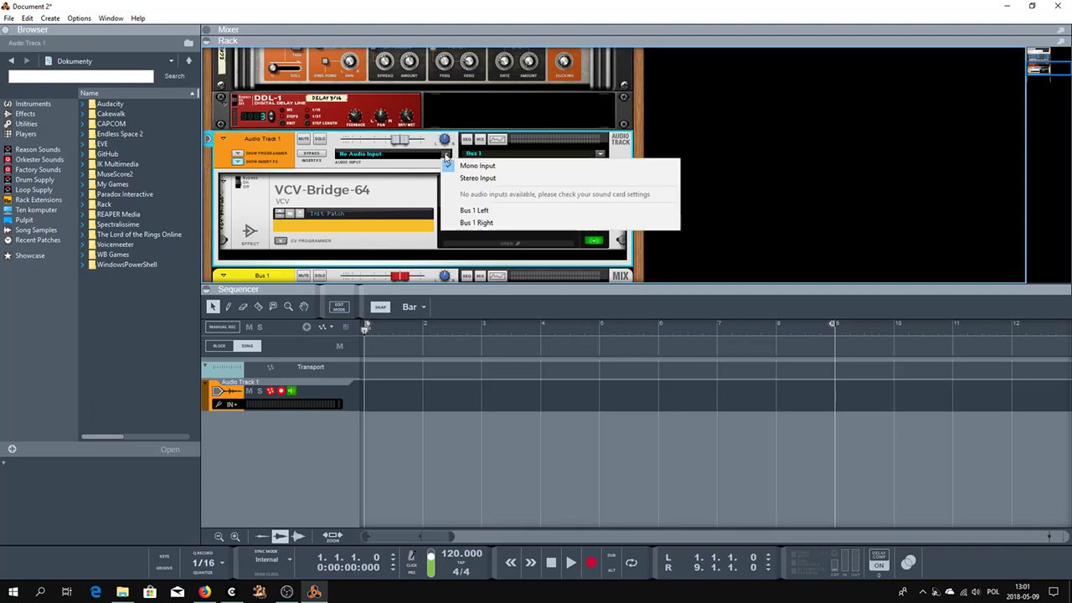
pyautogui.click(488, 212)
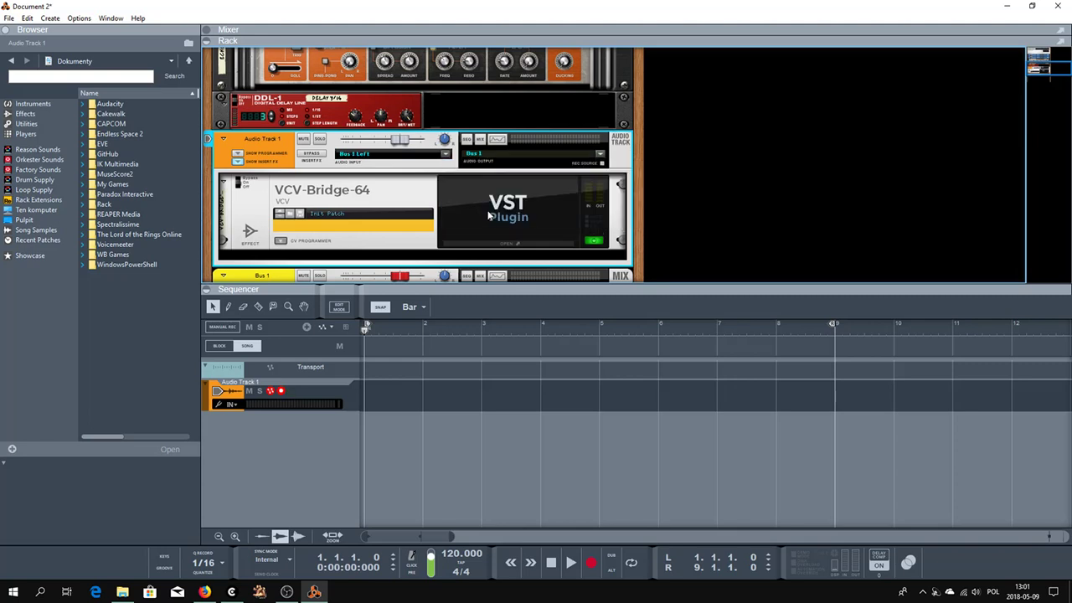
pyautogui.click(445, 155)
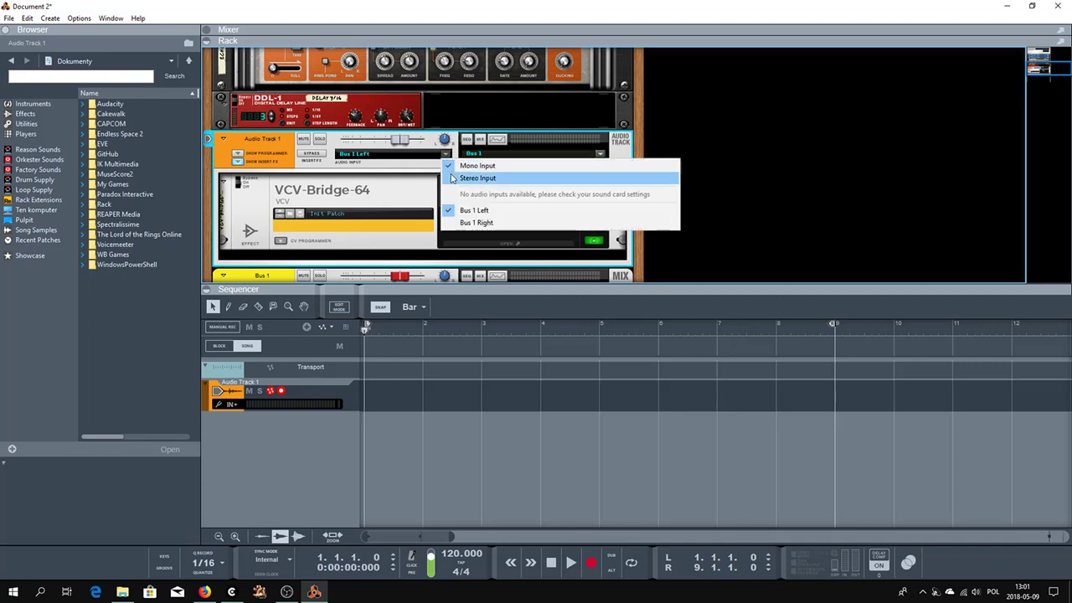
pyautogui.click(451, 181)
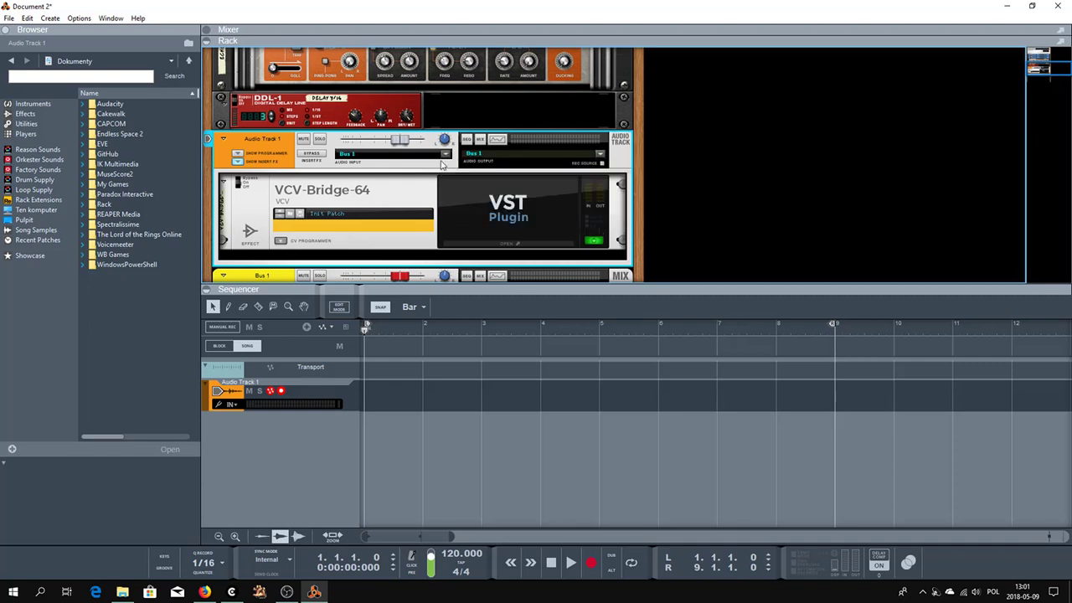
pyautogui.click(445, 156)
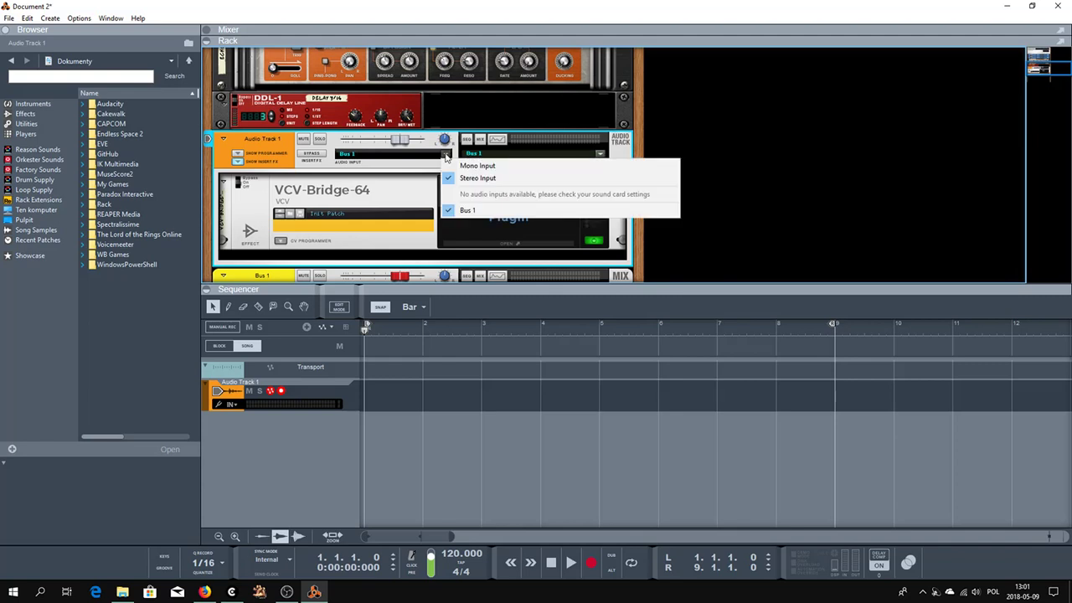
pyautogui.click(466, 211)
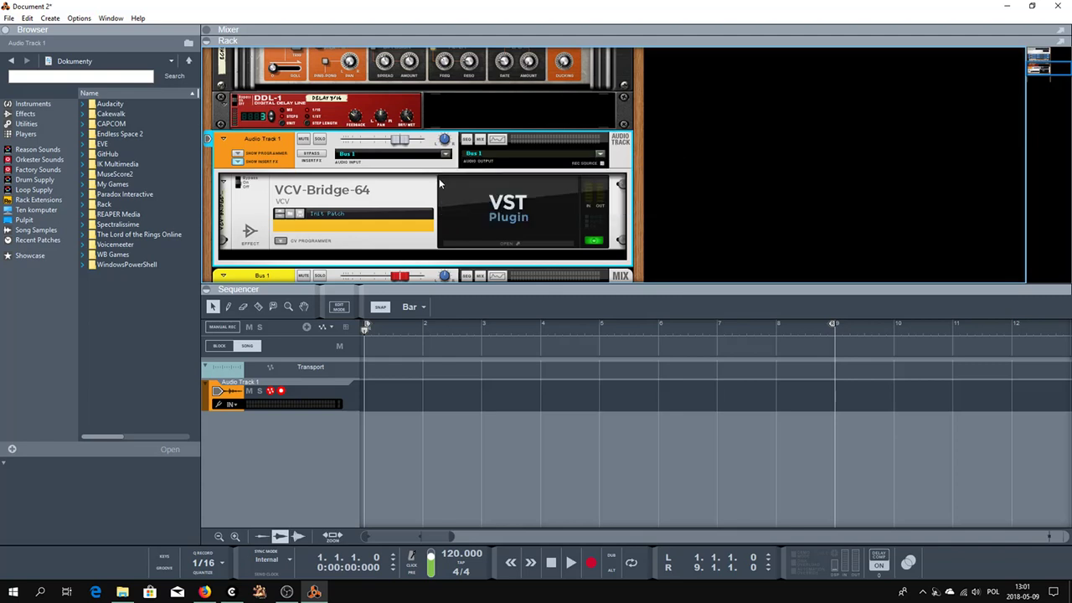
pyautogui.scroll(-4, 435, 174)
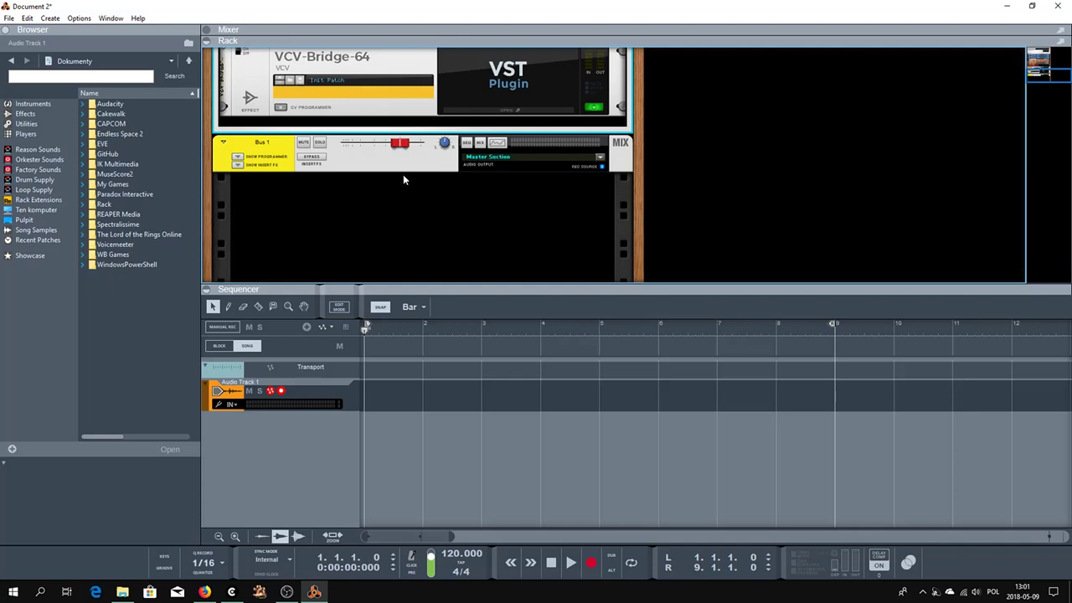
pyautogui.scroll(2, 414, 179)
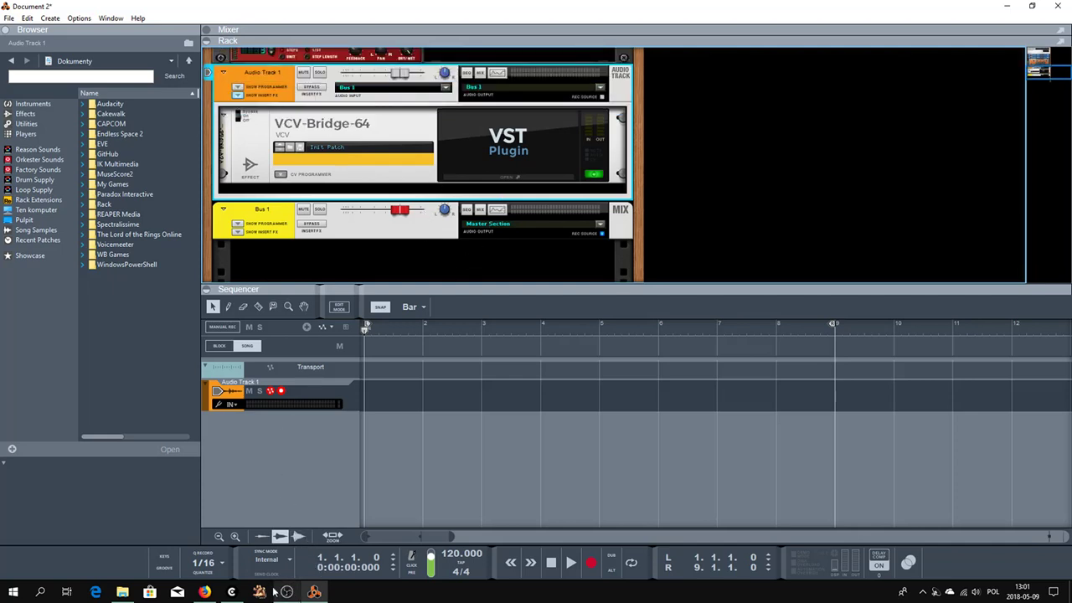
# Start the BPM Clock in VCV Rack and return to the audio track in Reason's rack
pyautogui.click(233, 592)
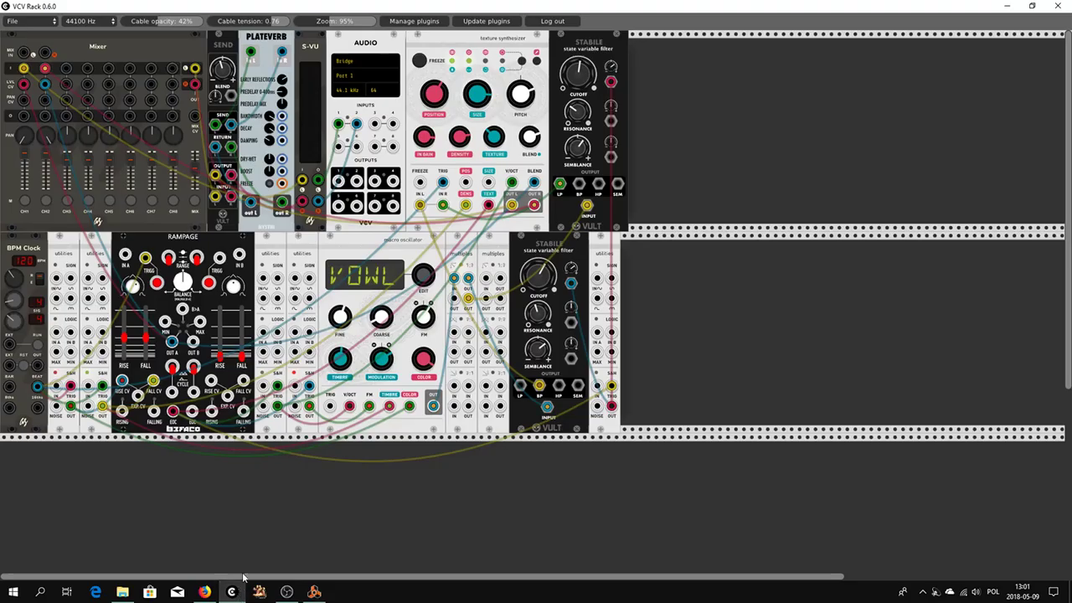
pyautogui.click(37, 344)
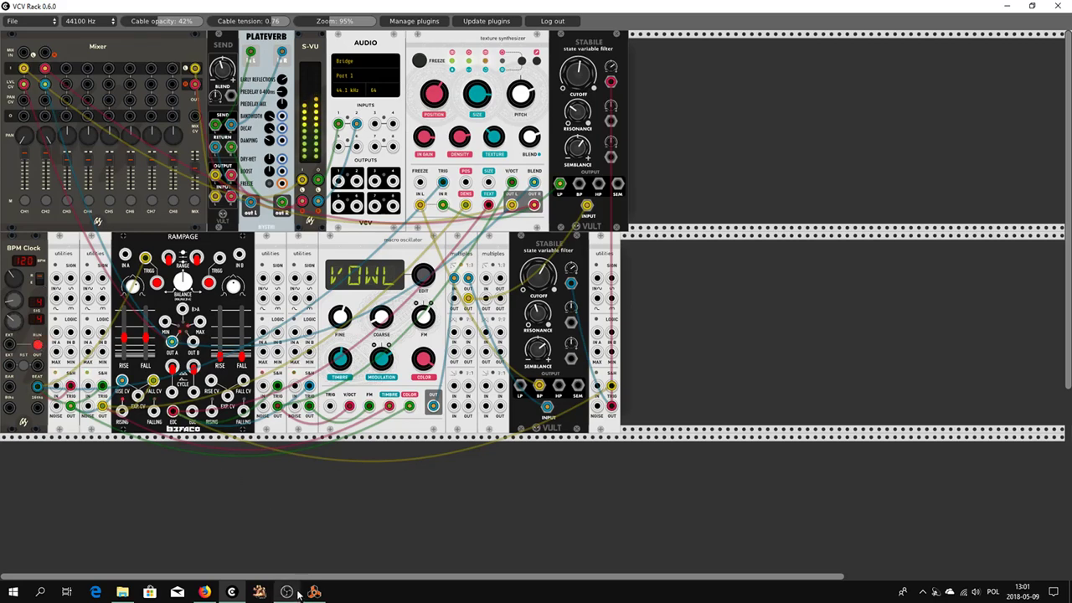
pyautogui.moveTo(314, 592)
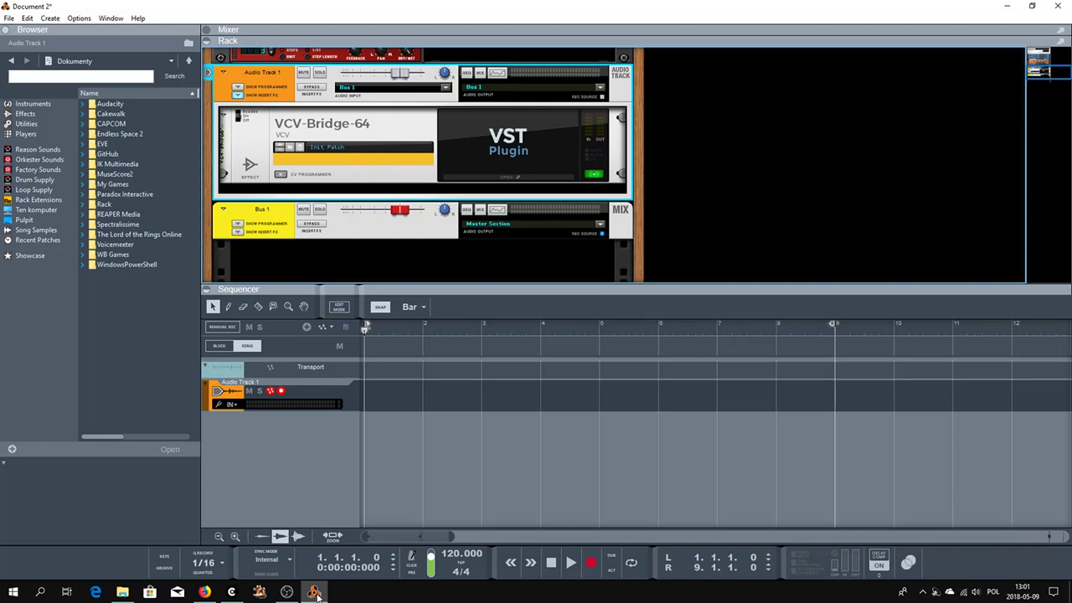
pyautogui.click(314, 592)
pyautogui.scroll(3, 561, 214)
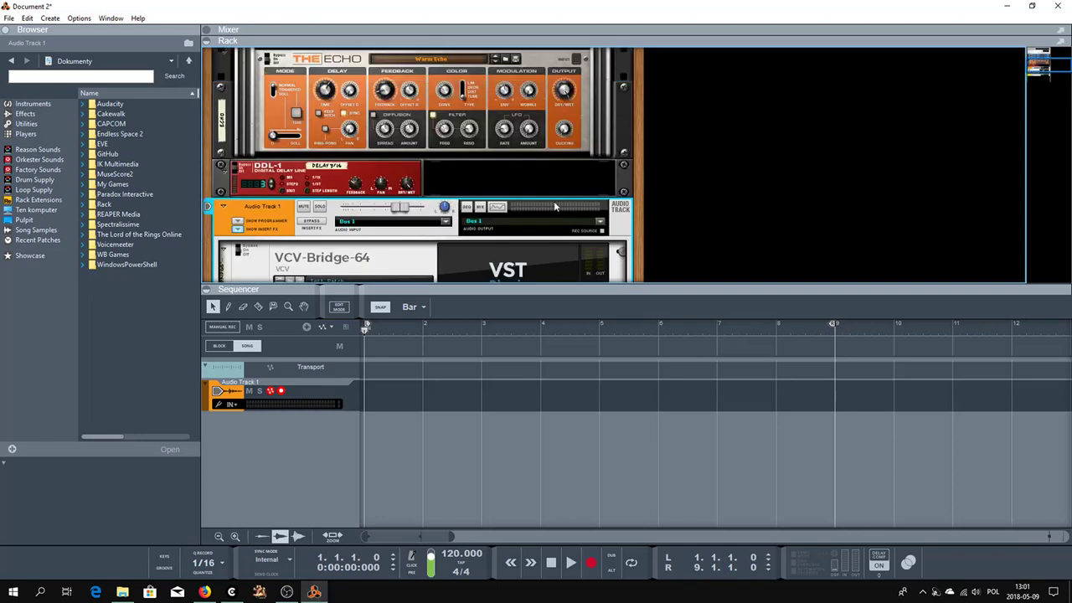
pyautogui.scroll(-2, 554, 205)
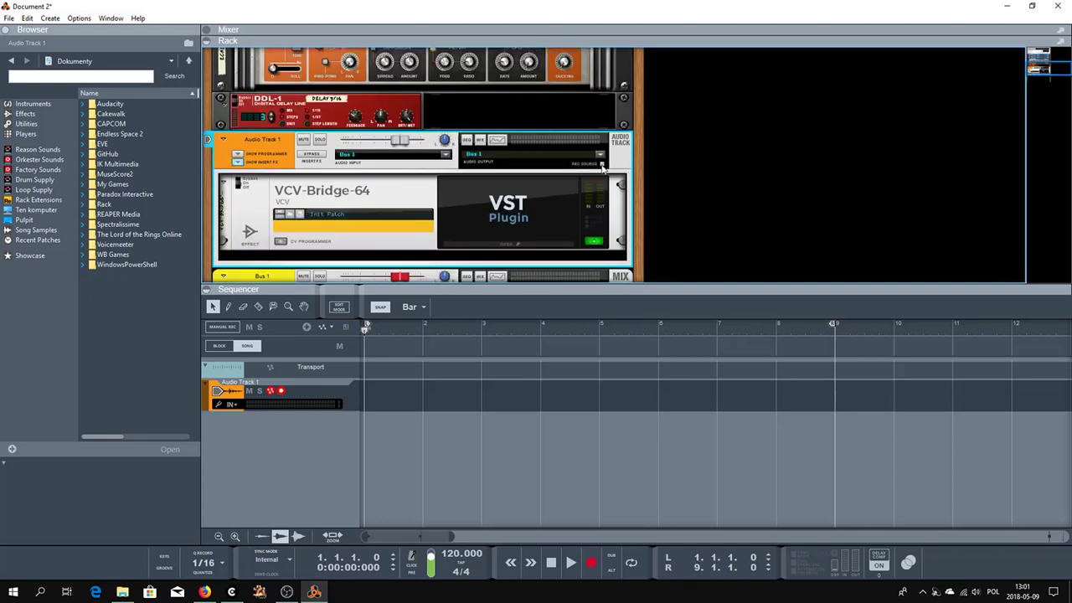
# Try switching the audio track's output between Master Section and Bus 1, and check its input source
pyautogui.click(521, 155)
pyautogui.click(552, 192)
pyautogui.click(521, 158)
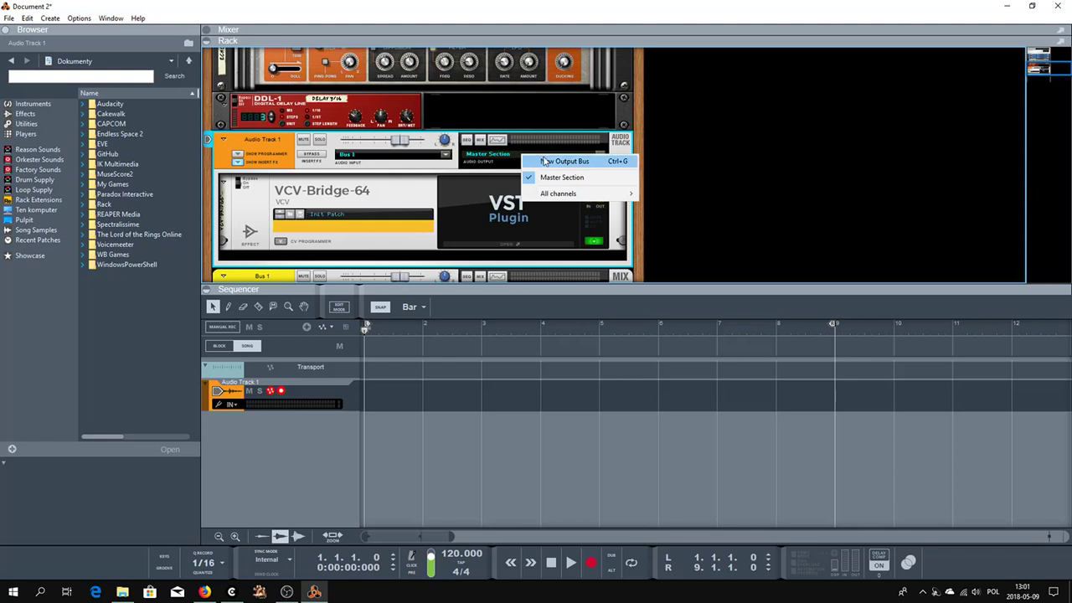
pyautogui.moveTo(569, 196)
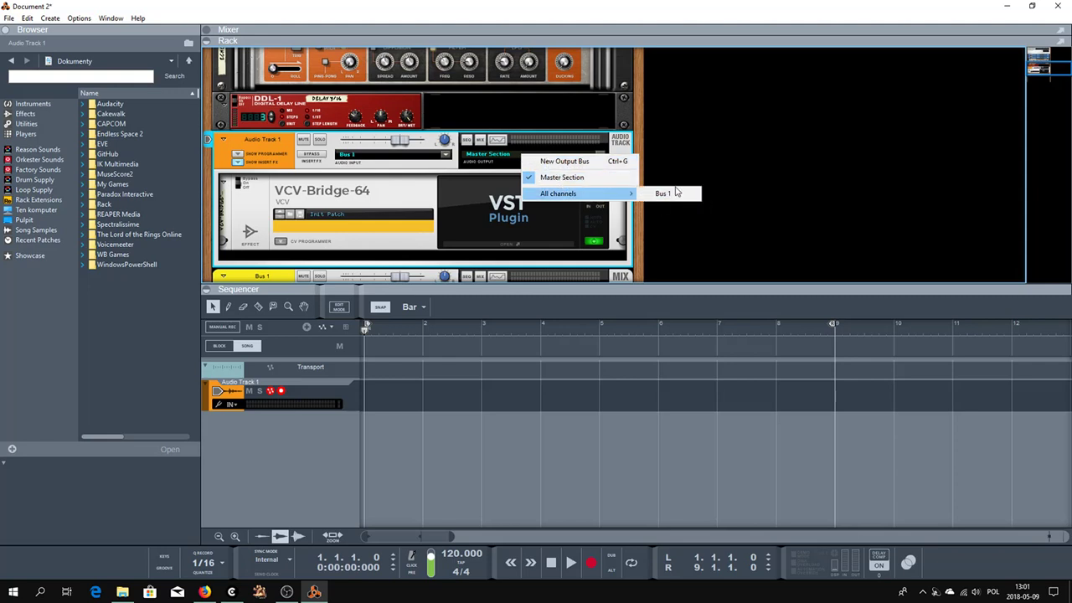
pyautogui.click(666, 196)
pyautogui.click(577, 157)
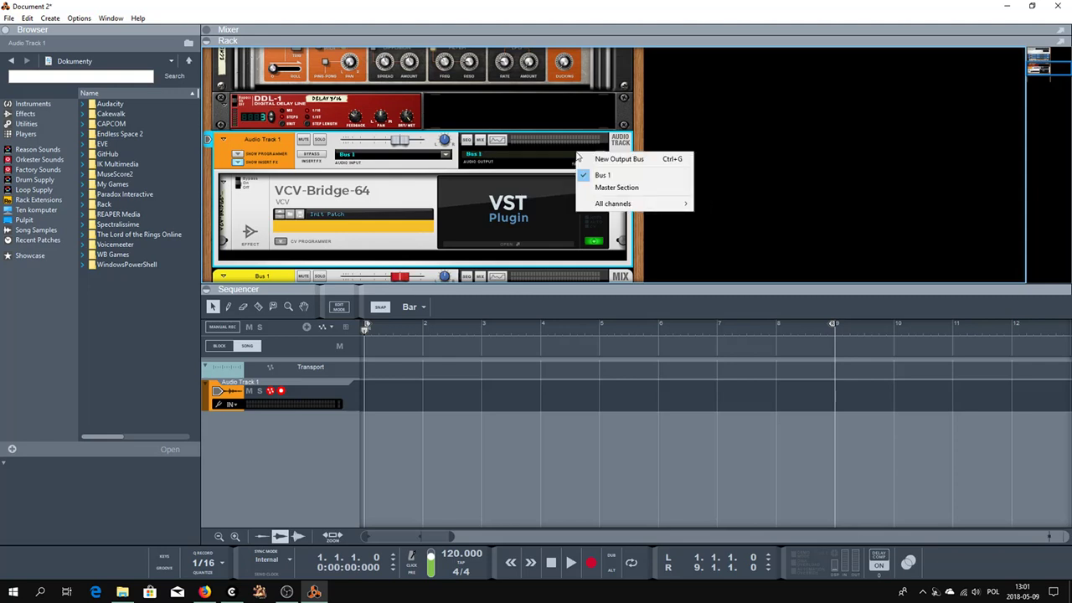
pyautogui.click(612, 186)
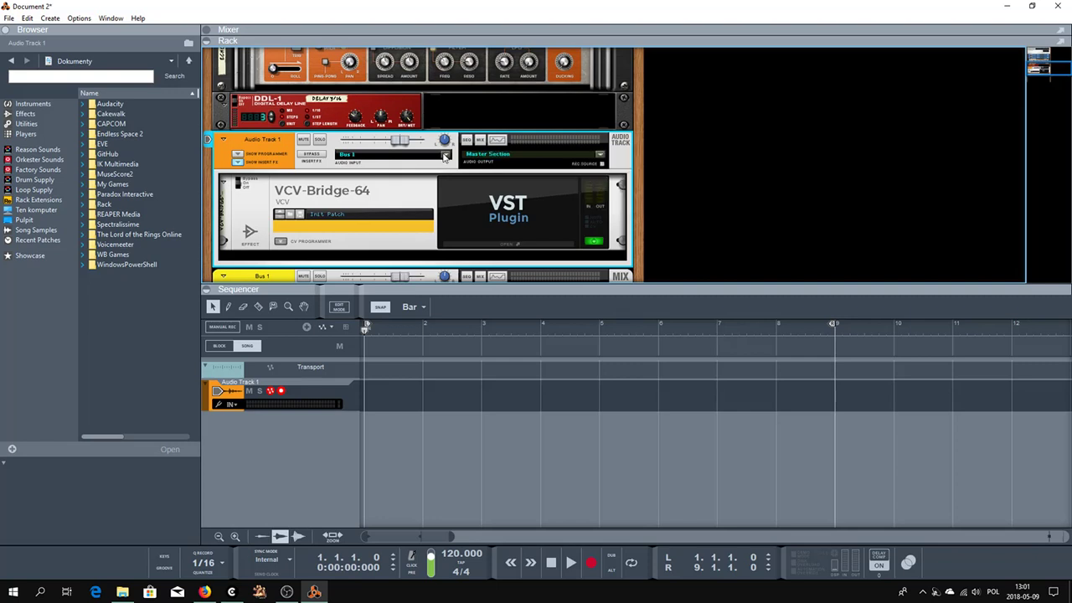
pyautogui.click(446, 157)
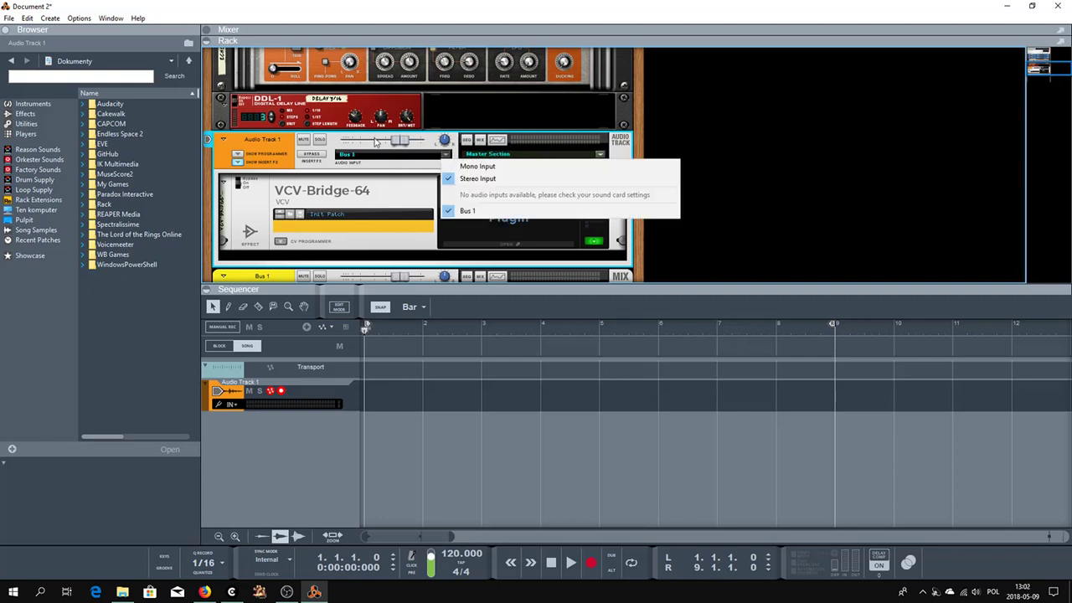
pyautogui.click(319, 140)
pyautogui.click(320, 140)
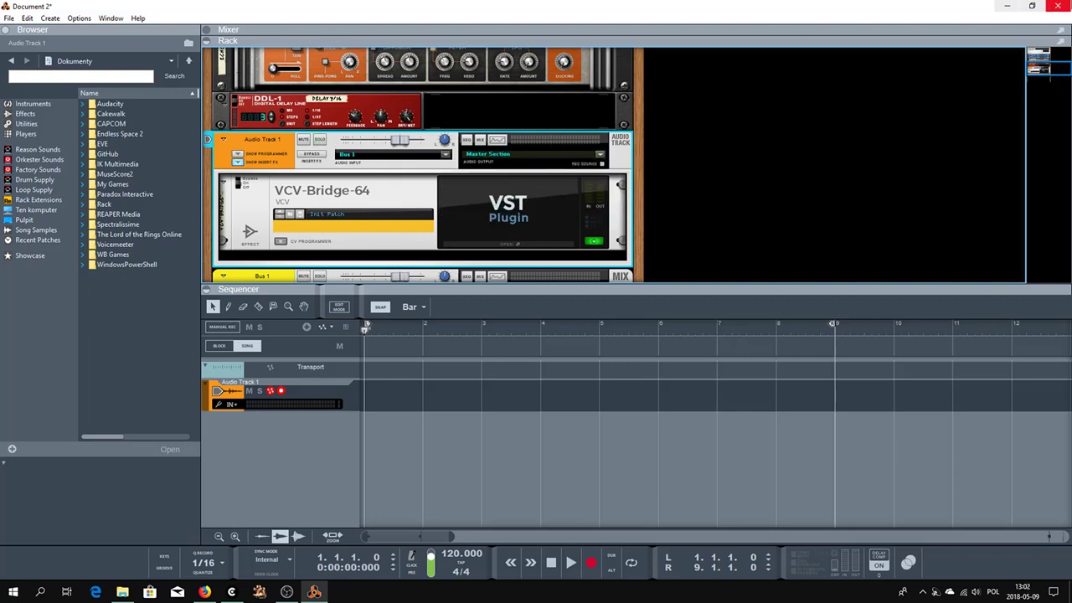
# Close Reason without saving Document 2 and minimize VCV Rack to reach the desktop
pyautogui.click(1060, 7)
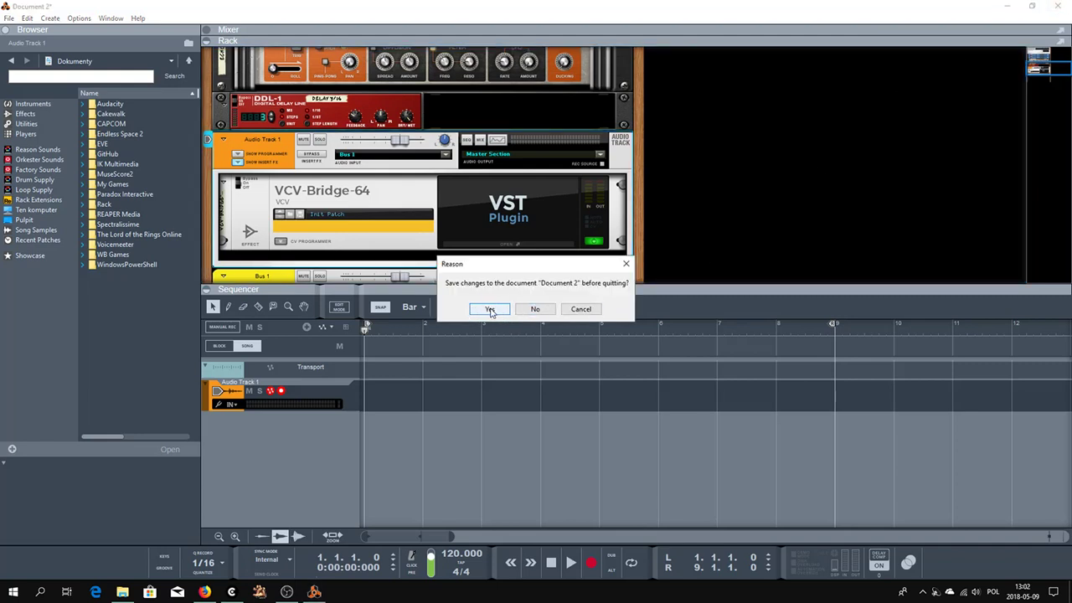
pyautogui.click(526, 310)
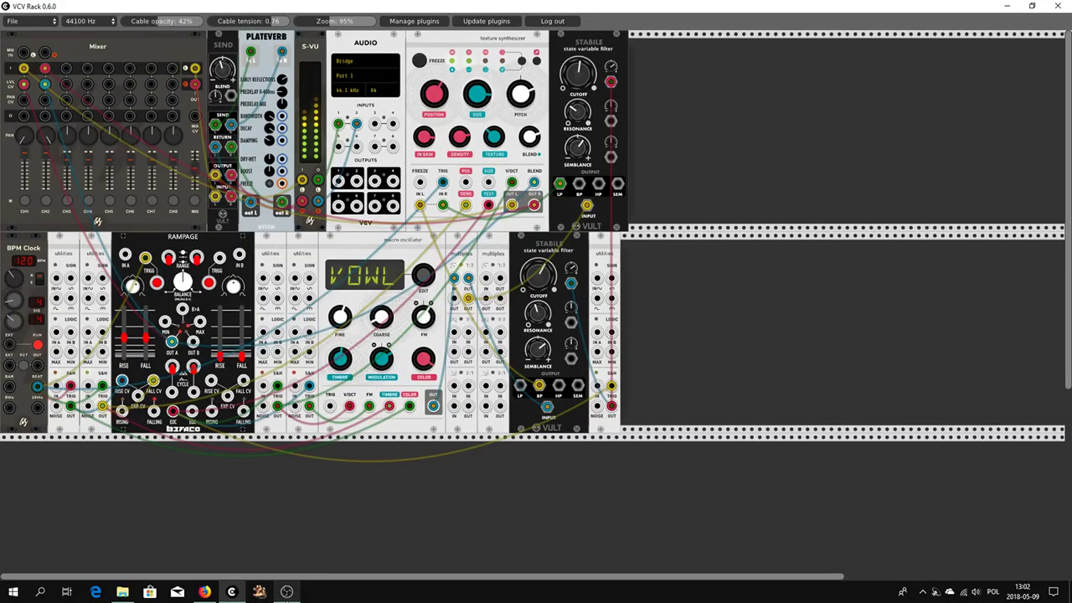
pyautogui.click(1004, 9)
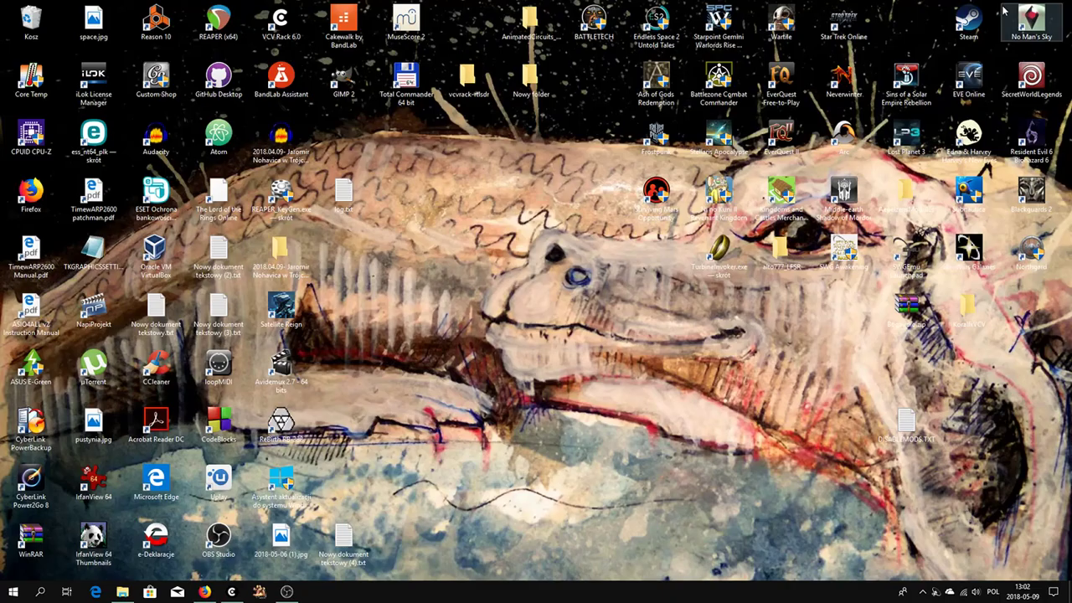
# Launch Reason 10, log in with the remembered account credentials, and bring its new document to the front
pyautogui.doubleClick(156, 24)
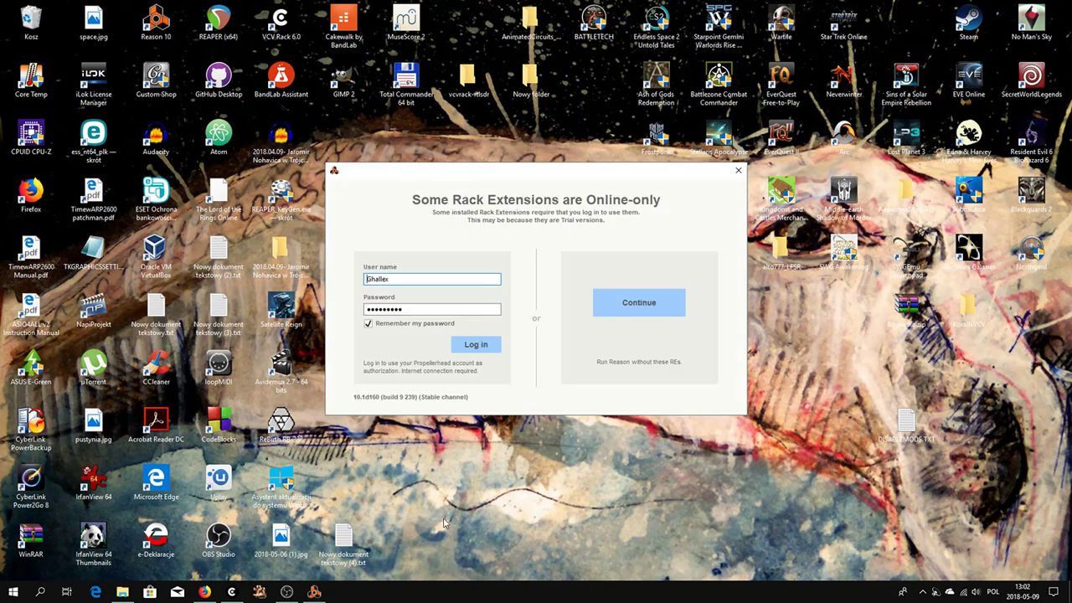
pyautogui.click(483, 346)
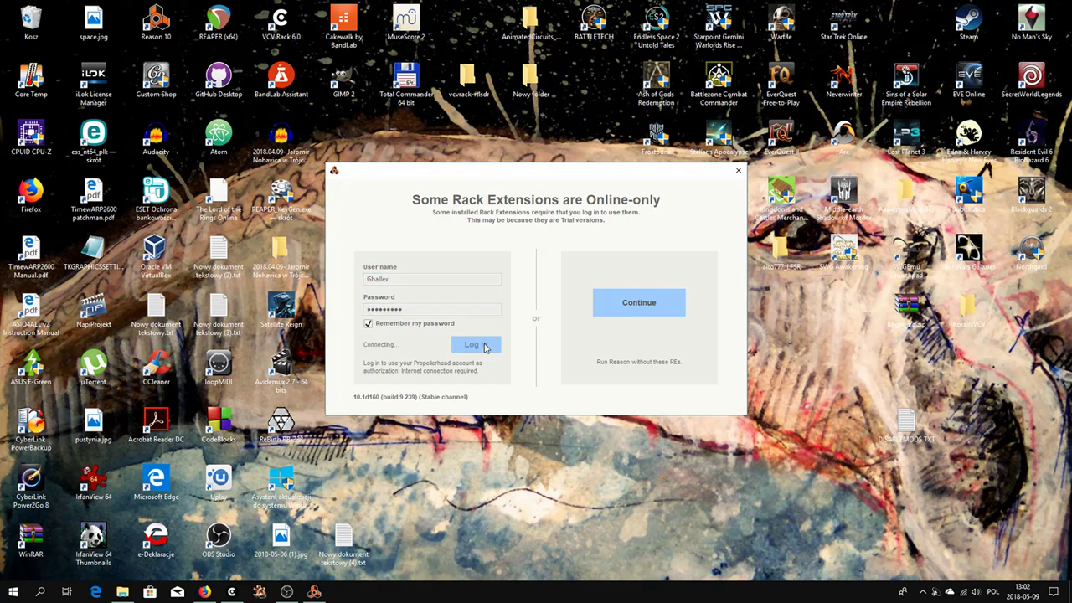
pyautogui.moveTo(315, 591)
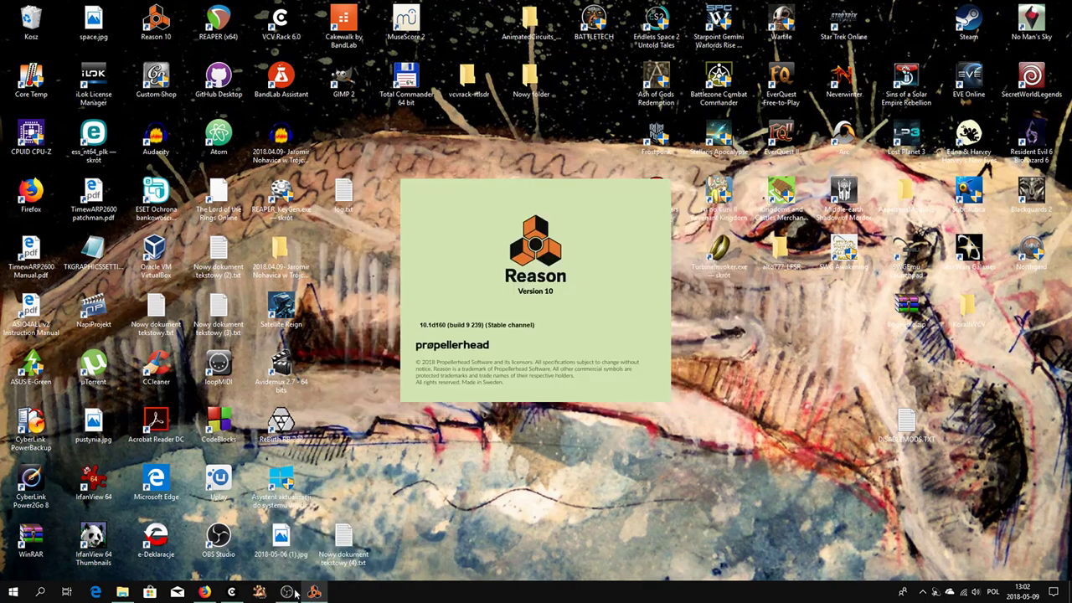
pyautogui.click(231, 591)
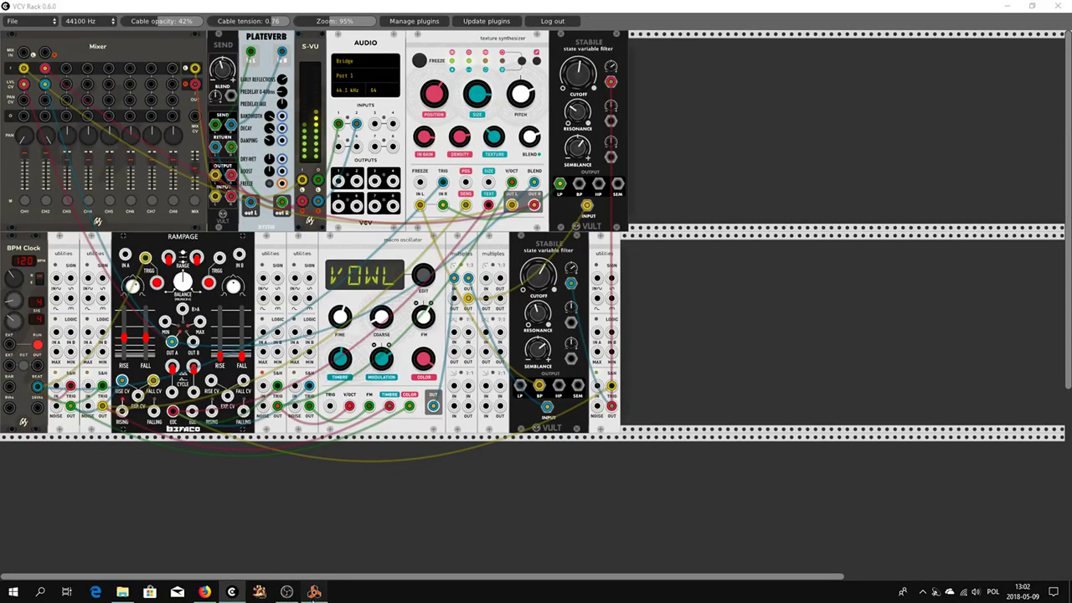
pyautogui.click(314, 591)
# Create an audio track in the empty rack space below the DDL-1 and show its insert FX area
pyautogui.scroll(-1, 434, 242)
pyautogui.scroll(-2, 433, 242)
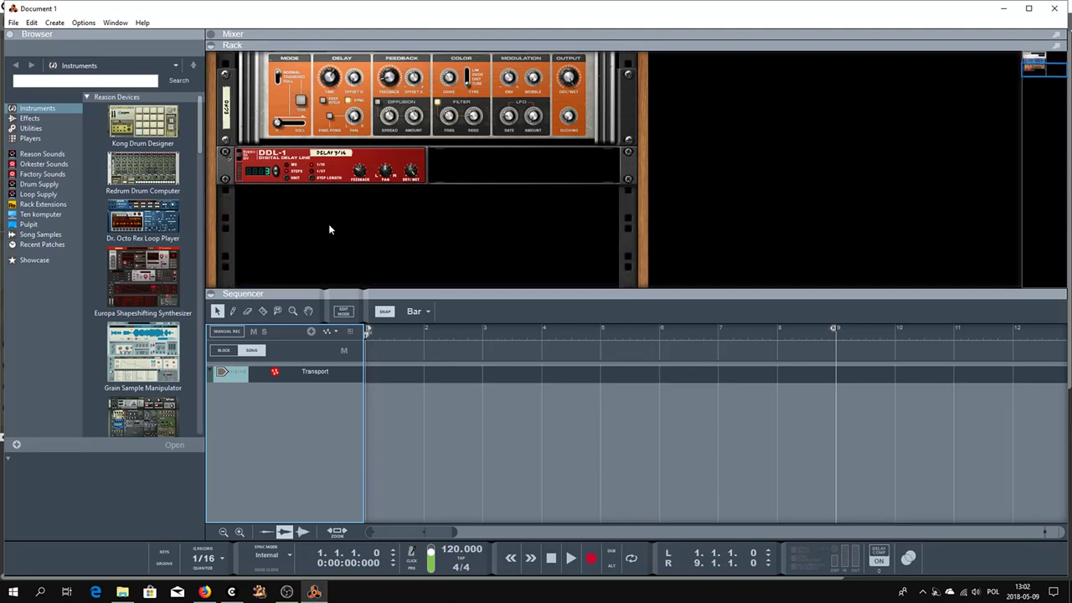
pyautogui.rightClick(328, 223)
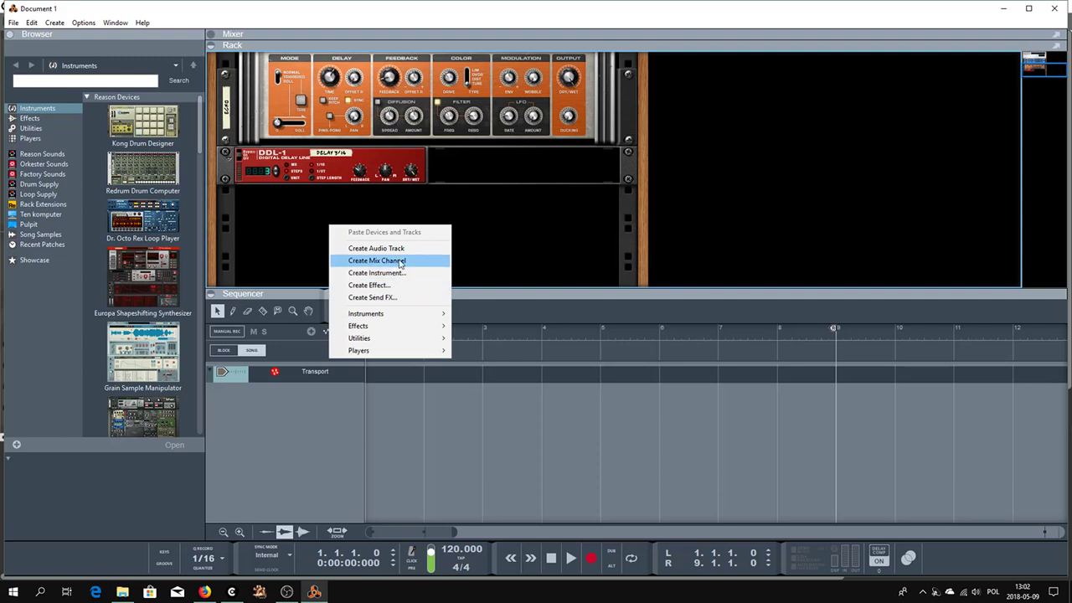
pyautogui.moveTo(410, 313)
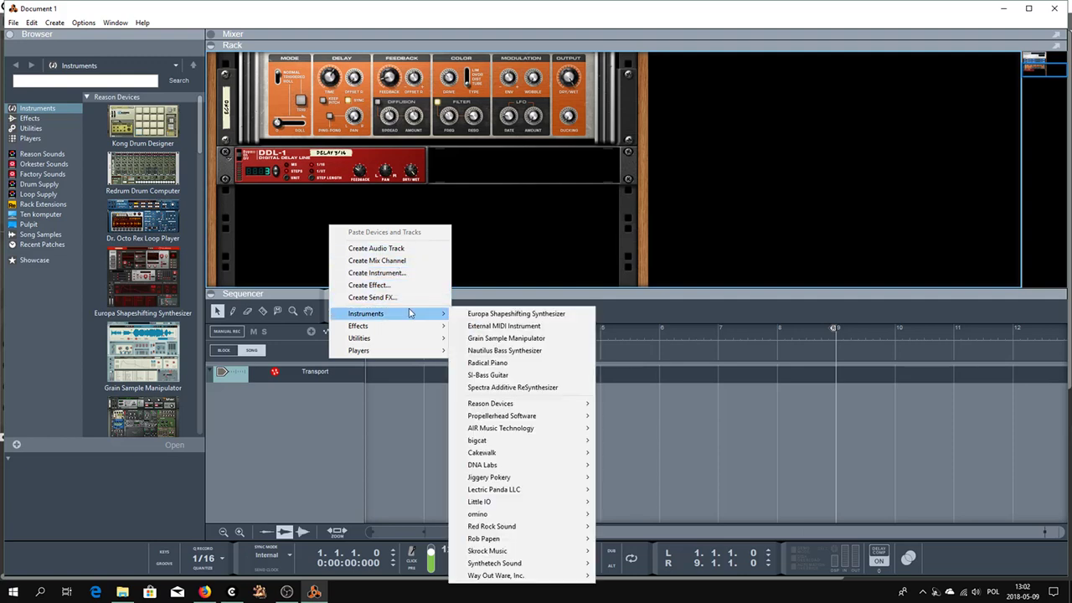
pyautogui.click(408, 247)
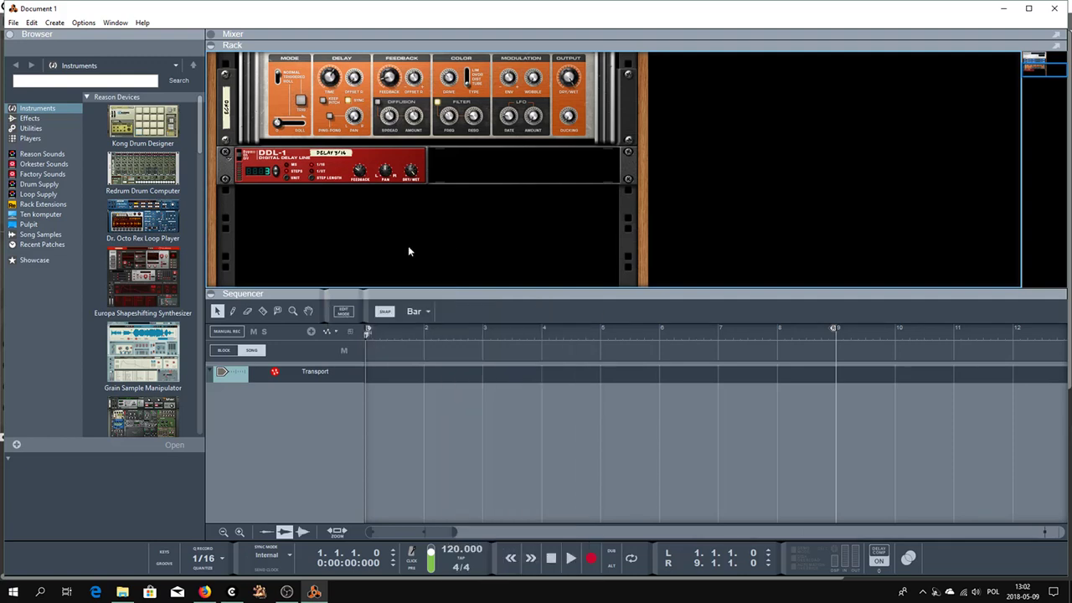
pyautogui.click(229, 194)
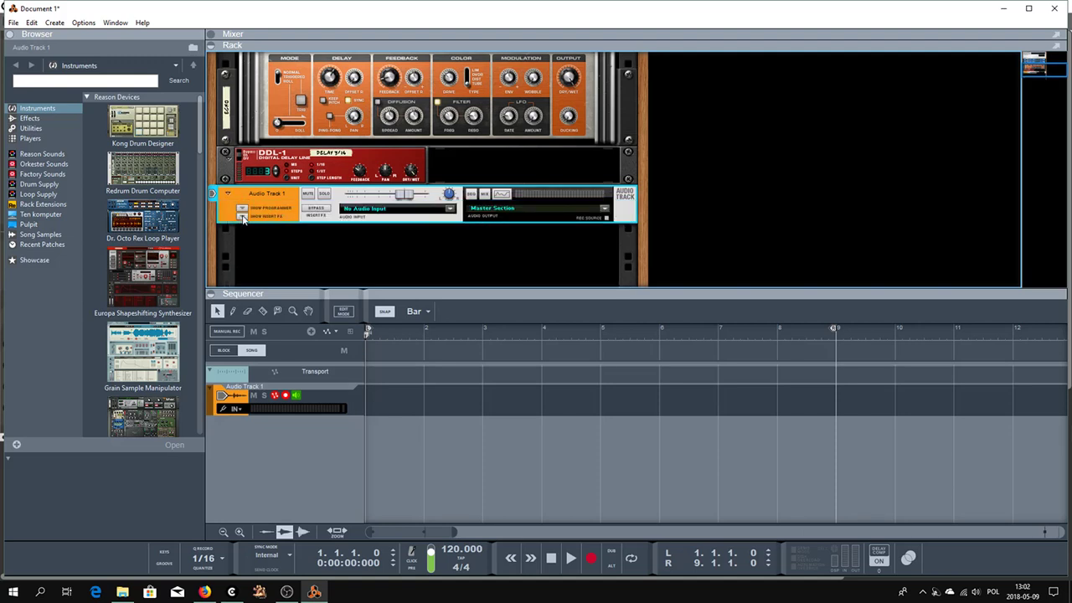
pyautogui.click(242, 217)
# Set the audio track to Stereo Input and add the VCV-Bridge-64 effect to its insert FX area
pyautogui.click(387, 209)
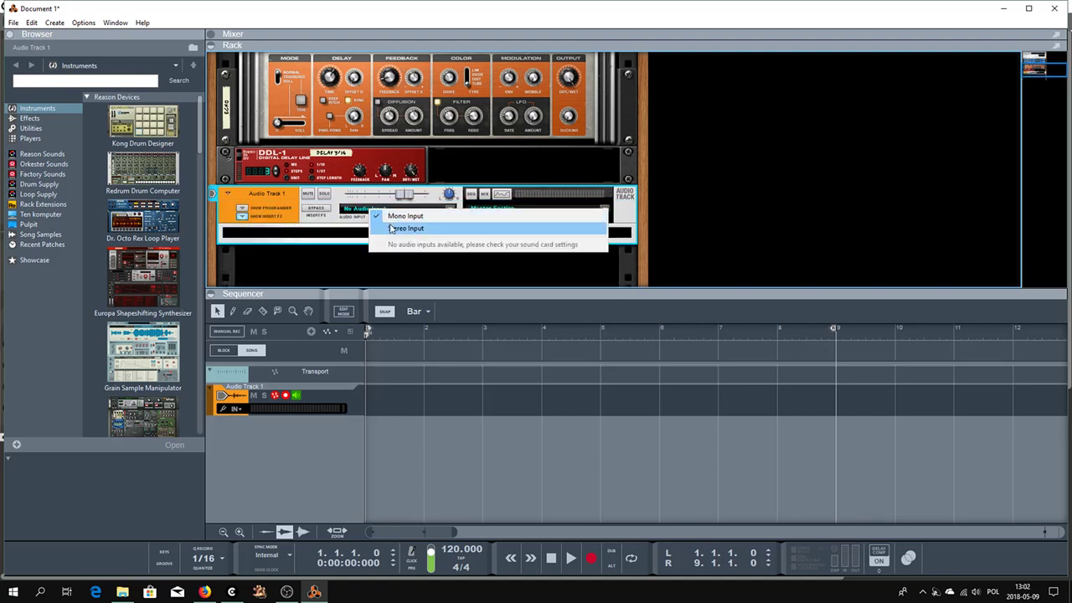
pyautogui.click(393, 230)
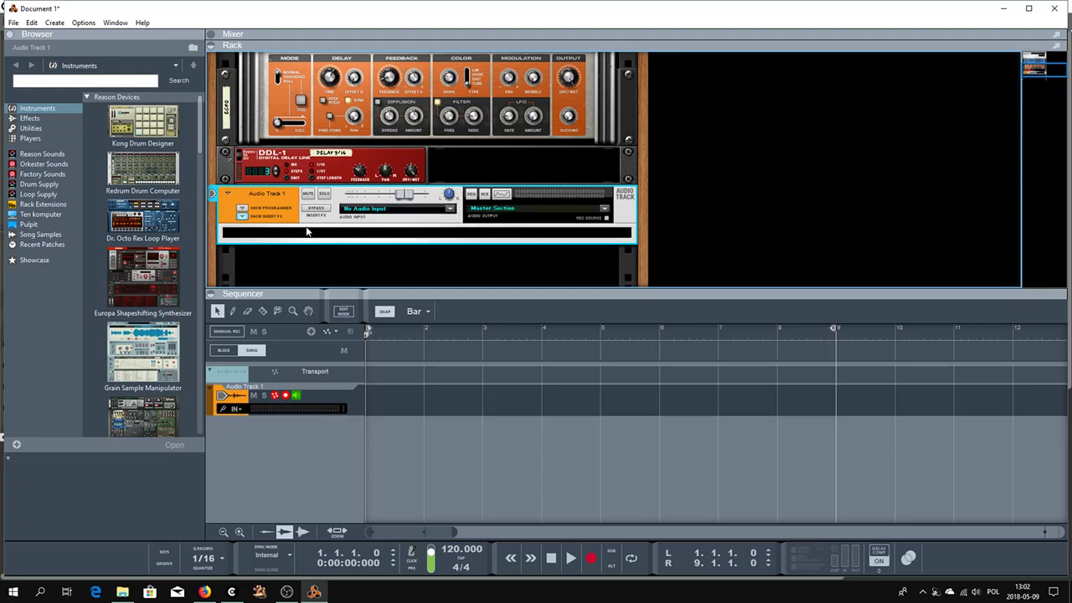
pyautogui.rightClick(392, 234)
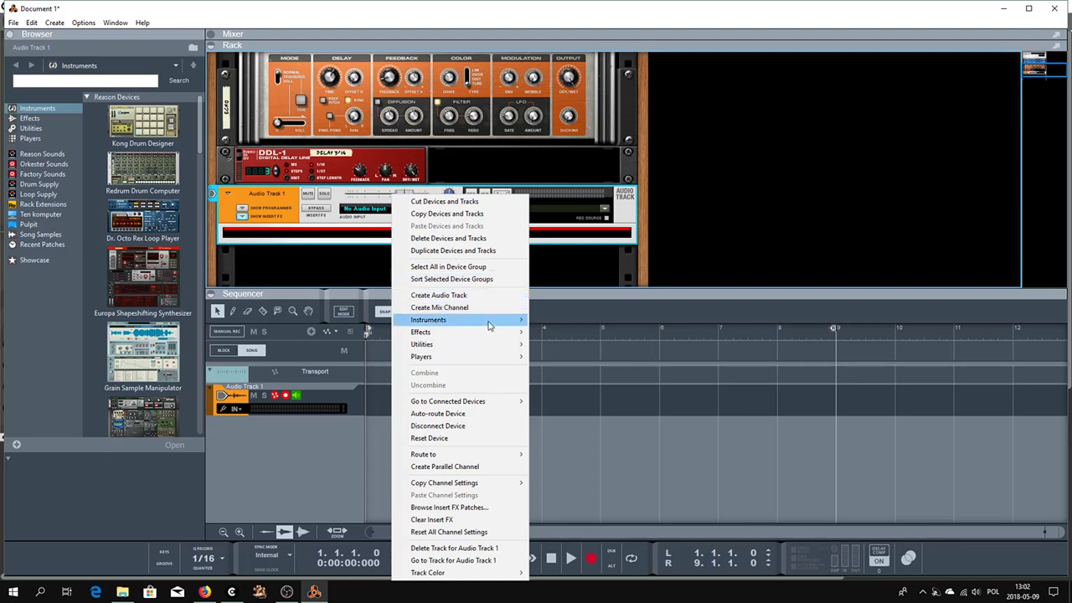
pyautogui.moveTo(499, 334)
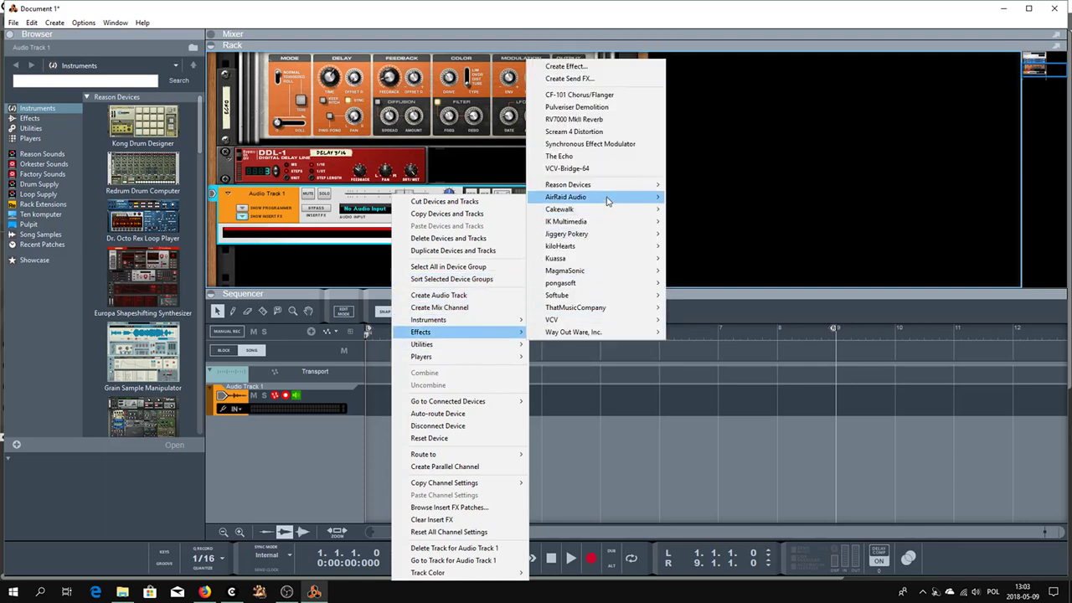
pyautogui.click(600, 170)
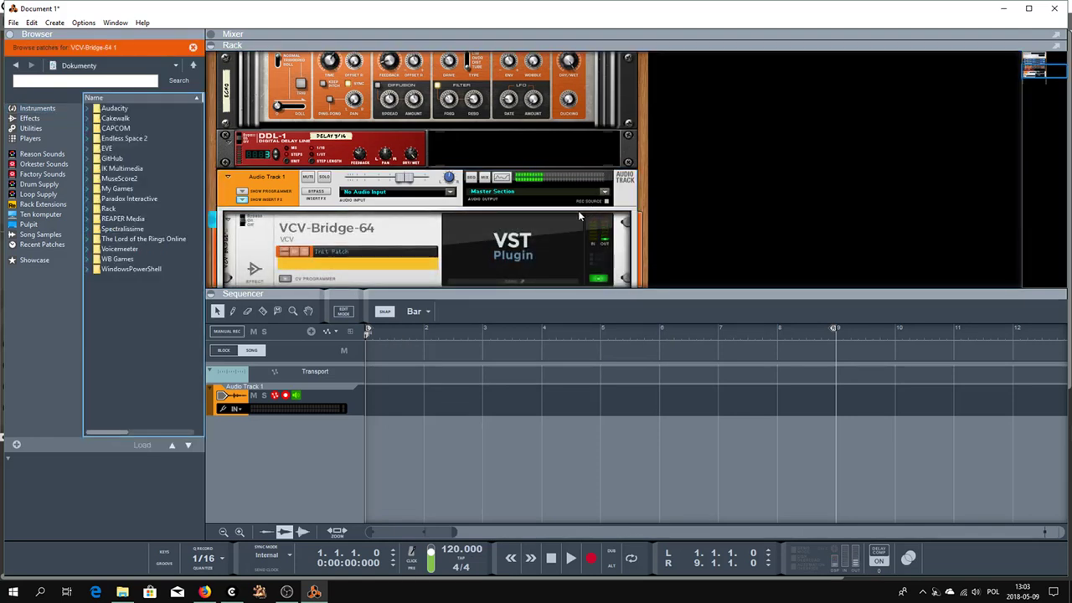
pyautogui.scroll(-1, 577, 216)
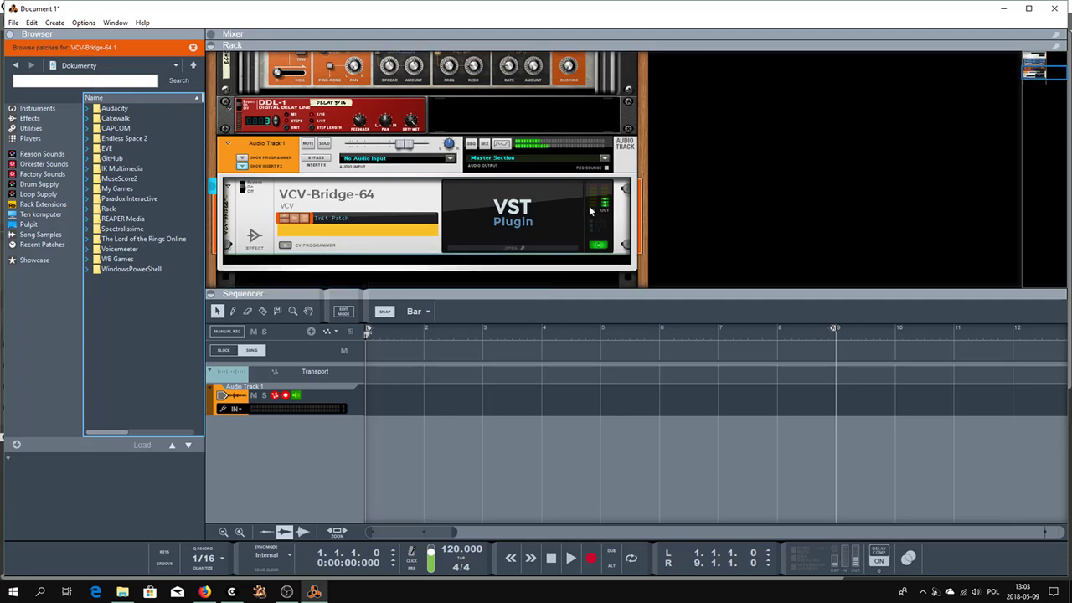
# Route the audio track's output to a new output bus and enable that bus as a recording source
pyautogui.click(605, 161)
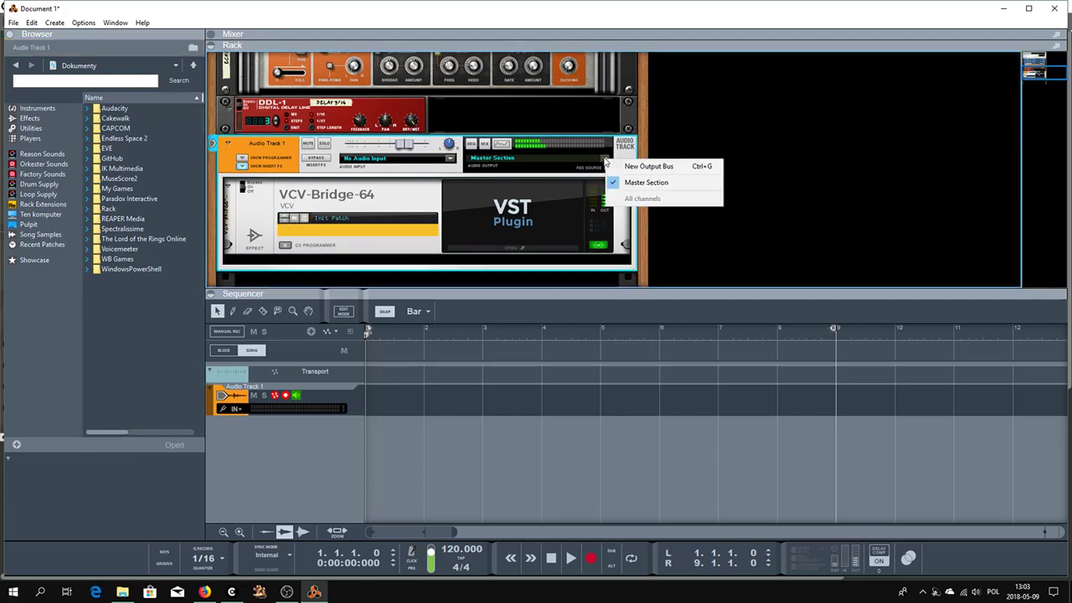
pyautogui.click(654, 168)
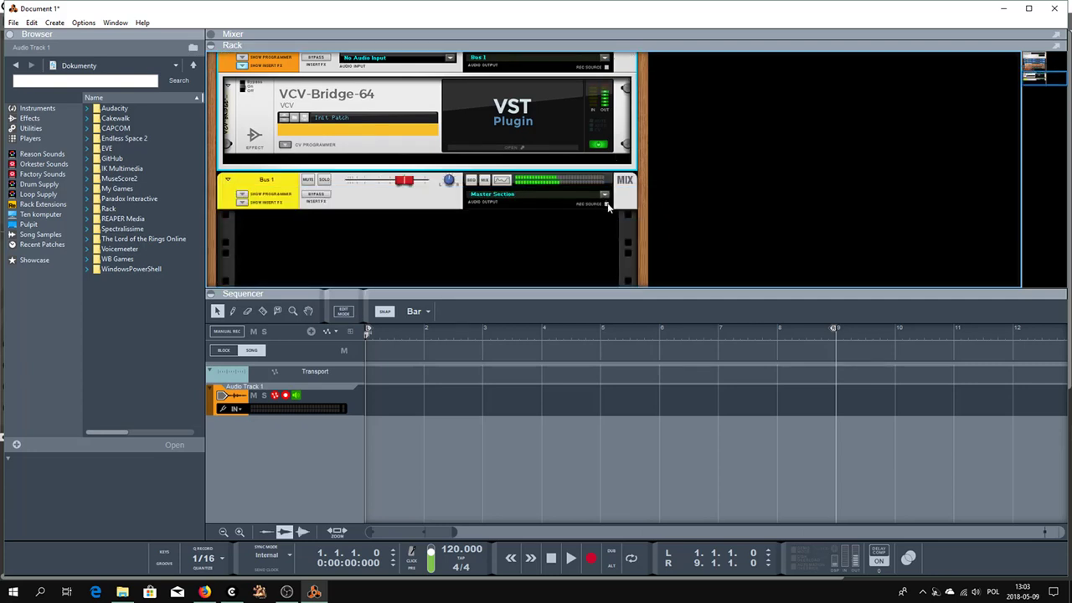
pyautogui.click(607, 204)
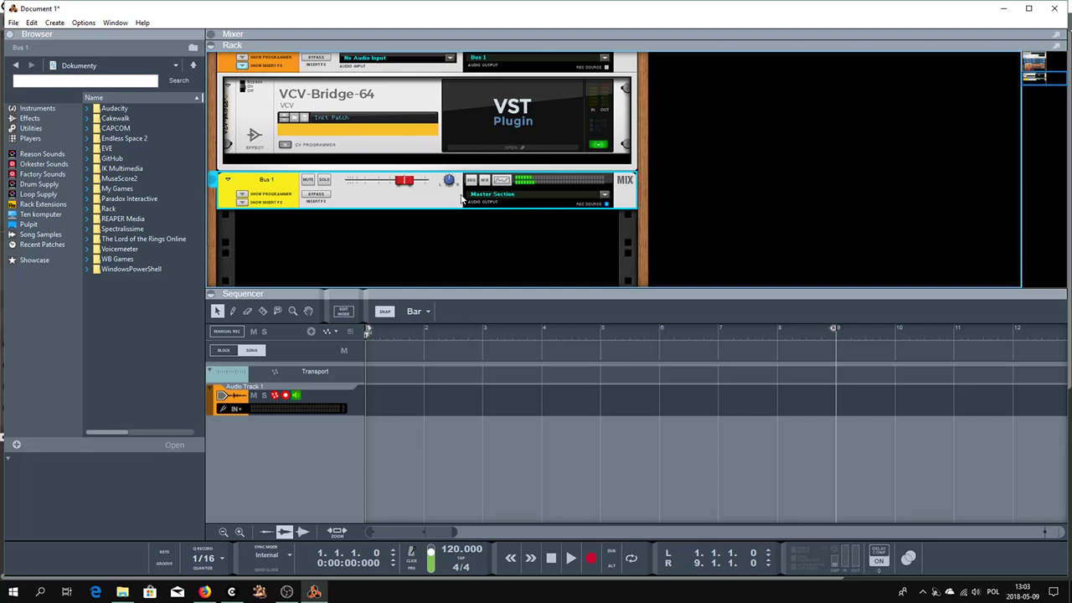
# Select Bus 1 as the audio track's input source and start recording
pyautogui.scroll(2, 475, 196)
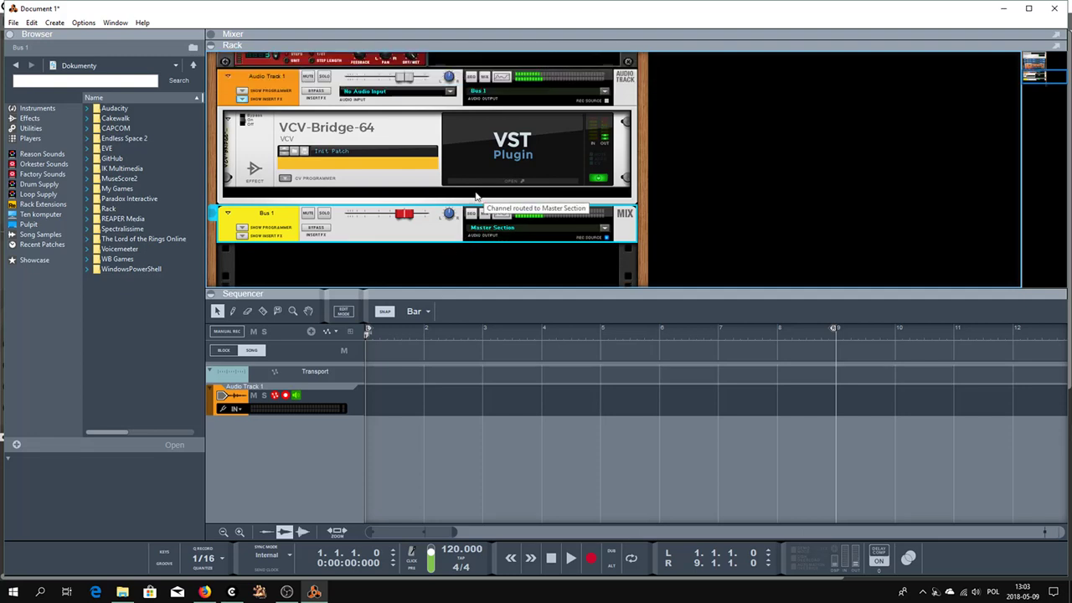
pyautogui.scroll(5, 384, 186)
pyautogui.click(370, 195)
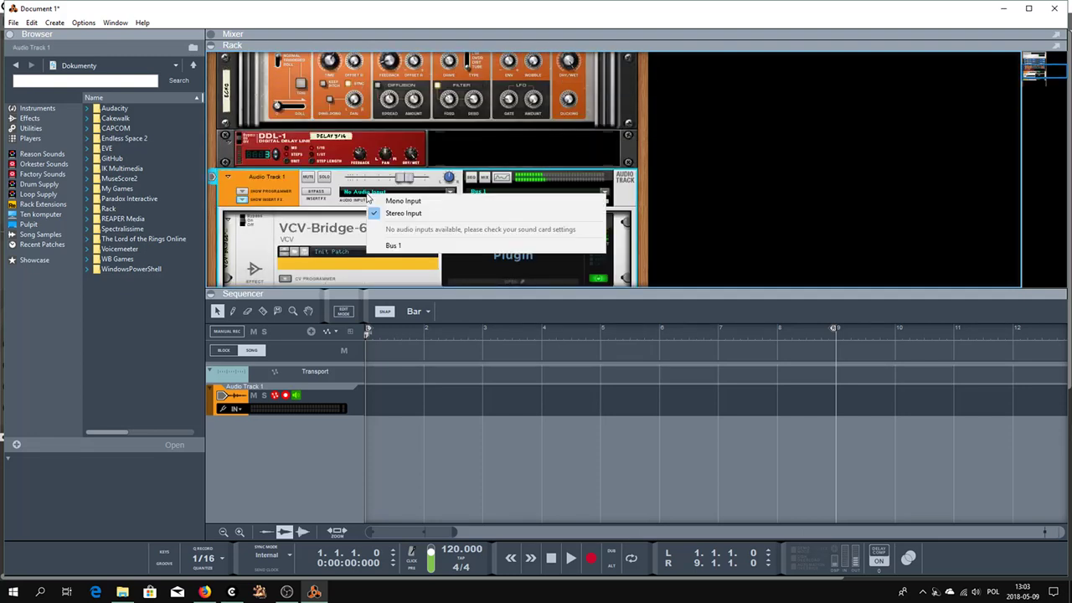
pyautogui.click(384, 246)
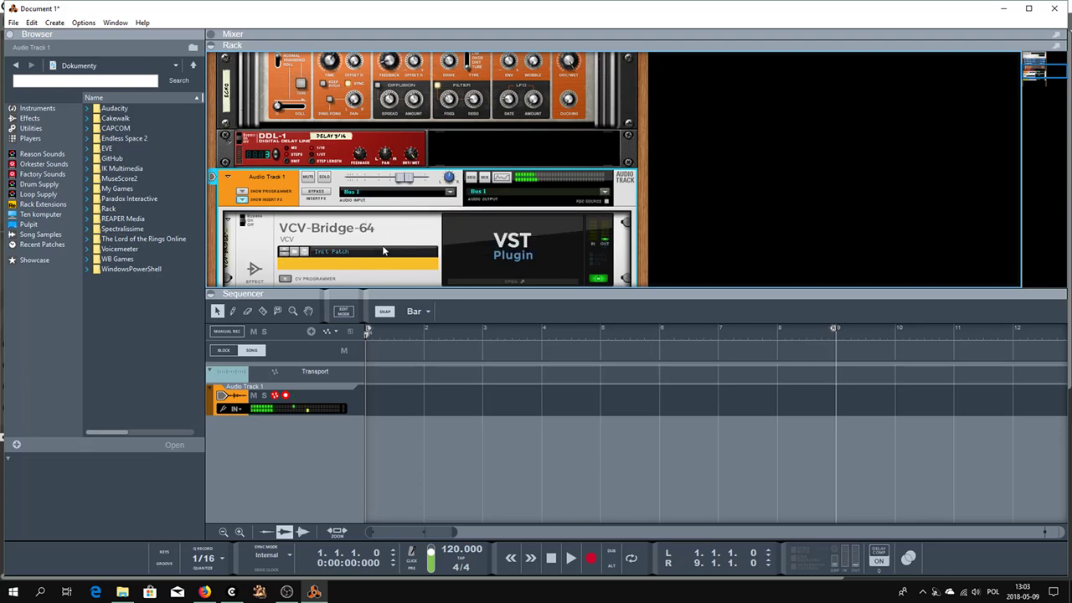
pyautogui.scroll(-4, 384, 235)
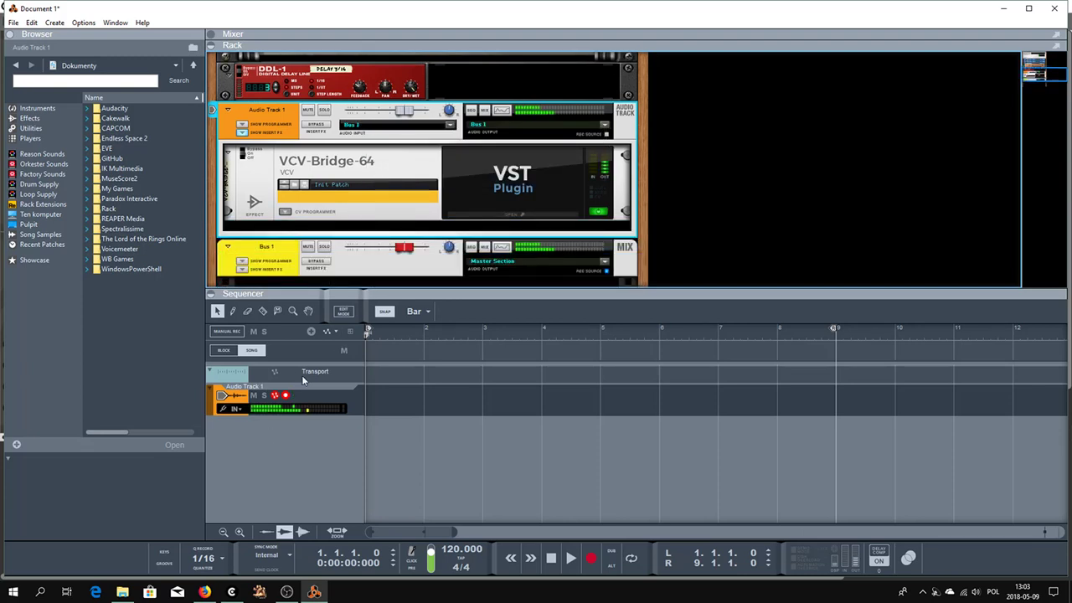
pyautogui.click(589, 564)
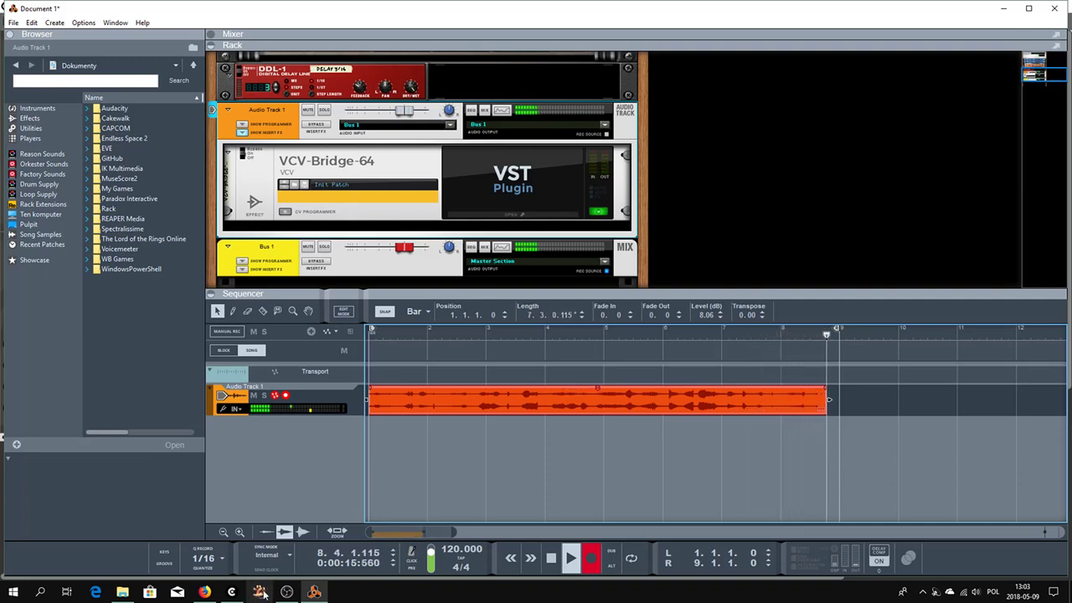
# Switch to VCV Rack and set the macro oscillator's model to SYN- with its Edit knob
pyautogui.moveTo(232, 592)
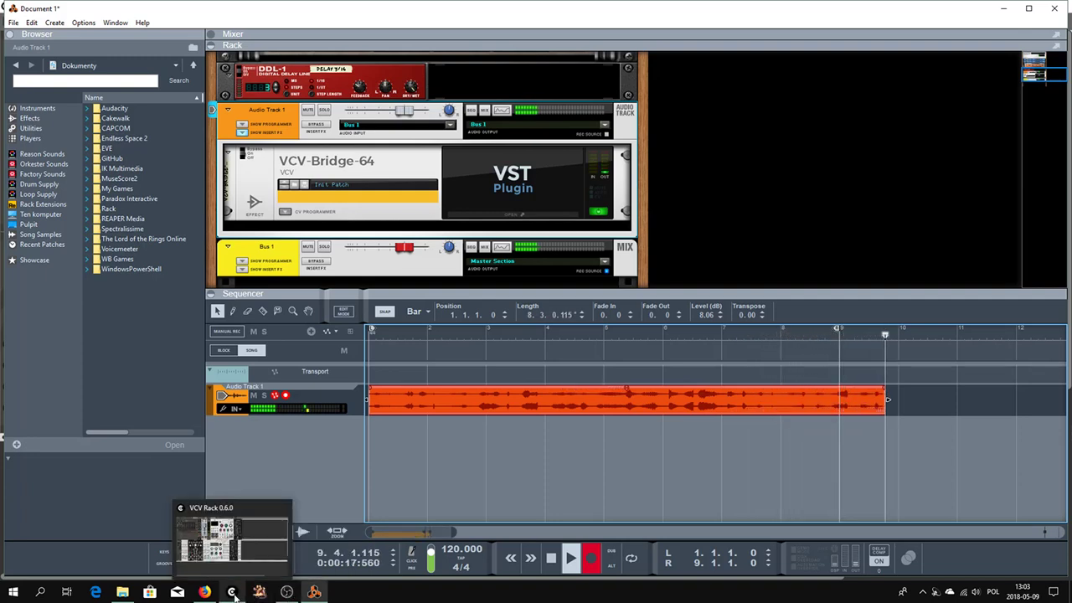
pyautogui.click(232, 592)
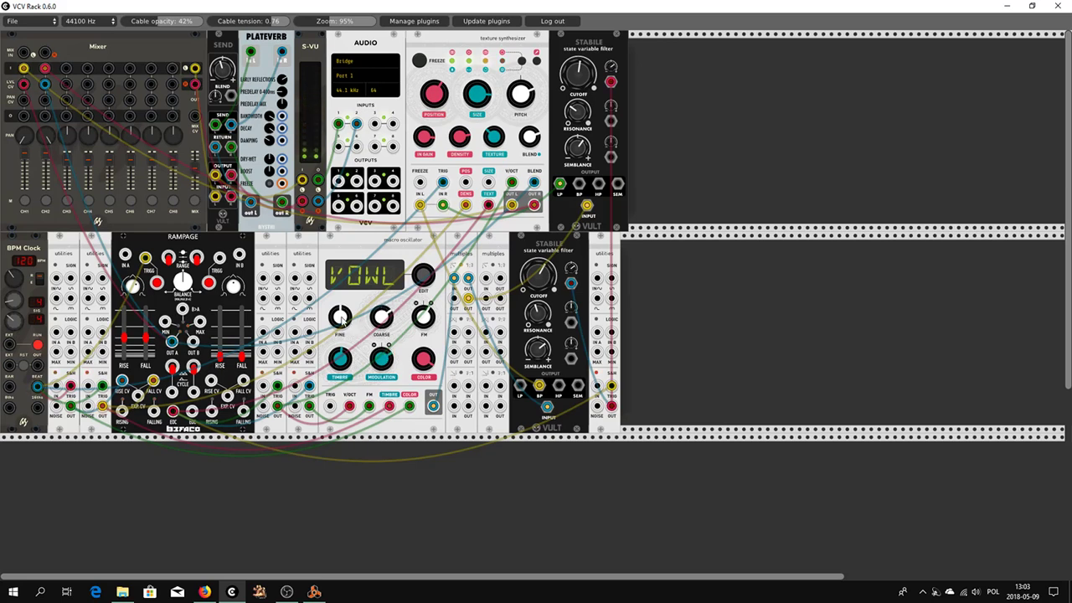
pyautogui.moveTo(424, 274)
pyautogui.mouseDown()
pyautogui.moveTo(423, 295)
pyautogui.moveTo(423, 282)
pyautogui.mouseUp()
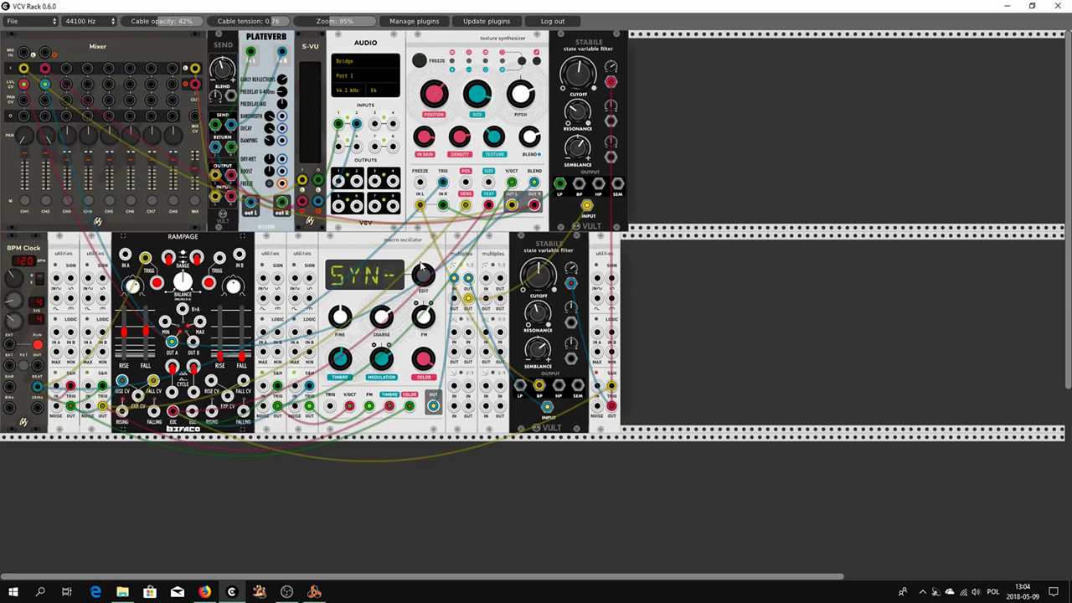
# Set the macro oscillator's model to VOWL with its Edit knob, and switch to Reason to check the recording
pyautogui.moveTo(423, 270); pyautogui.dragTo(422, 228)
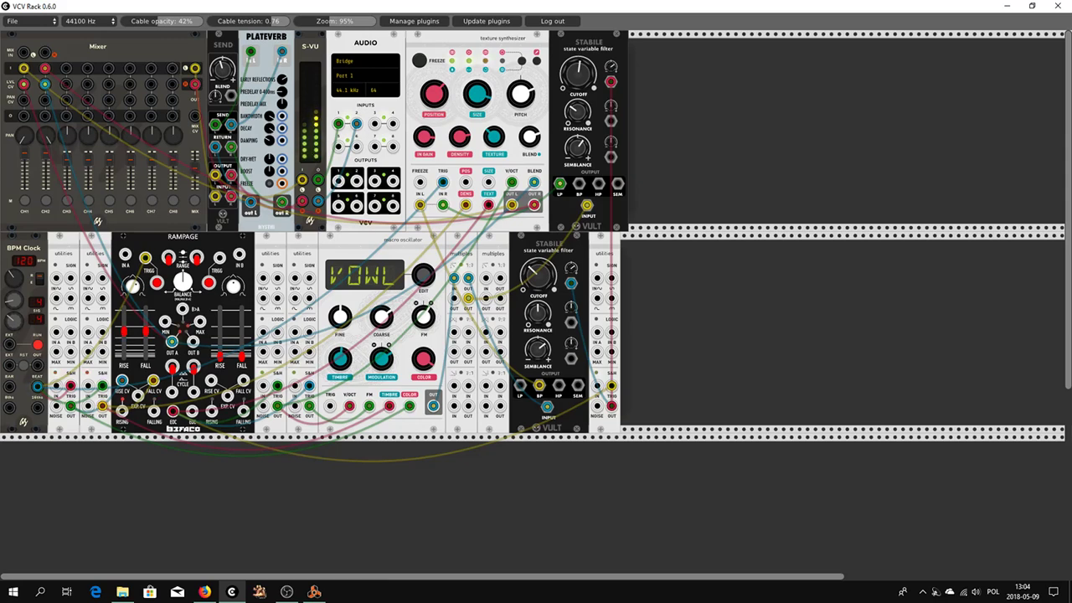
pyautogui.click(314, 592)
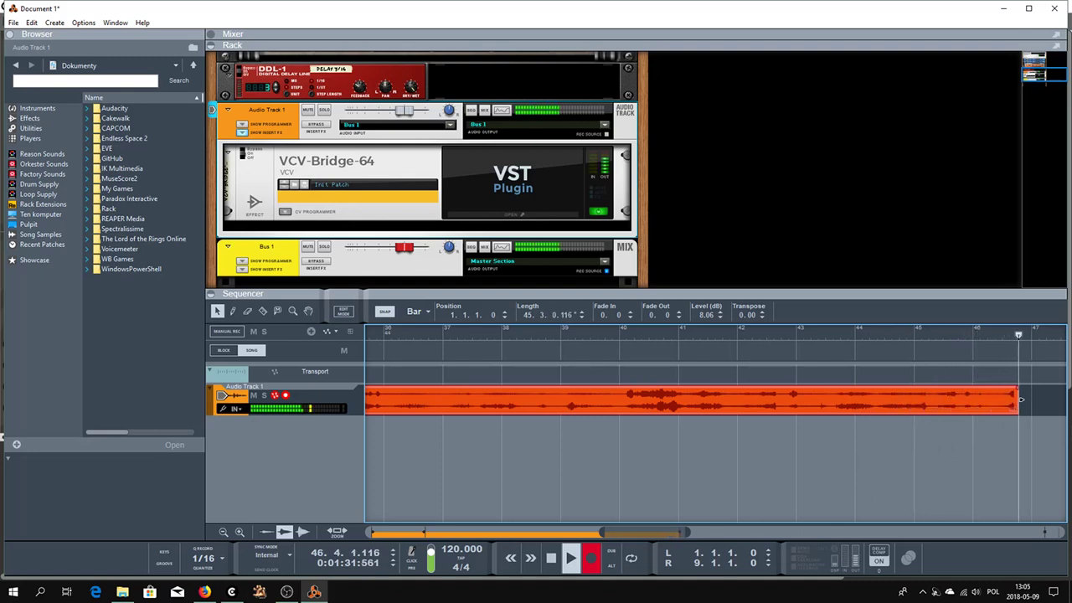
# Return to VCV Rack and add the AS Tri LFO module to the empty space in the upper row
pyautogui.click(232, 592)
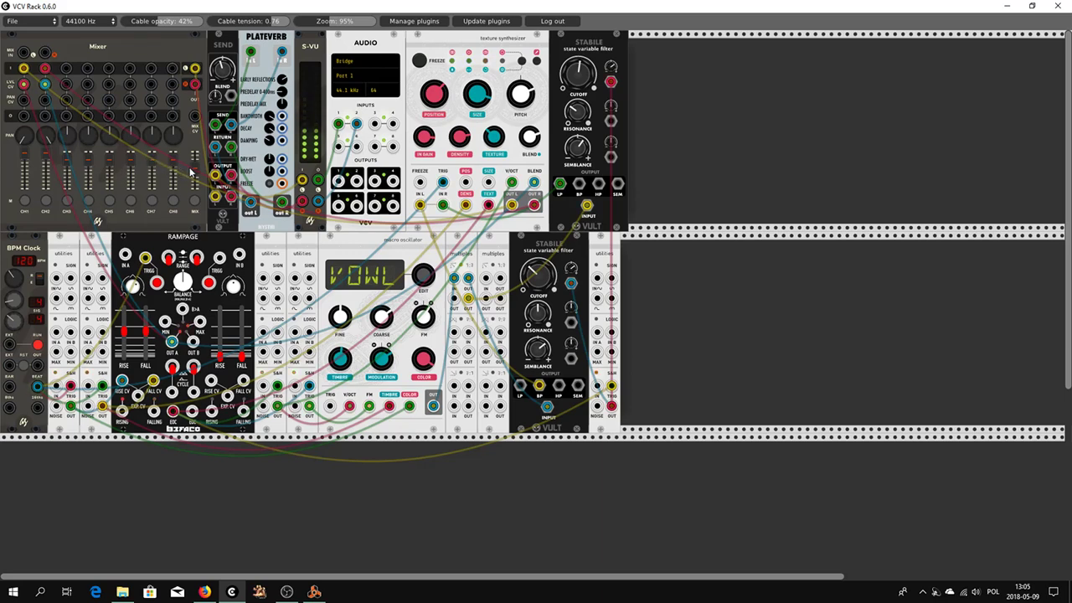
pyautogui.rightClick(749, 145)
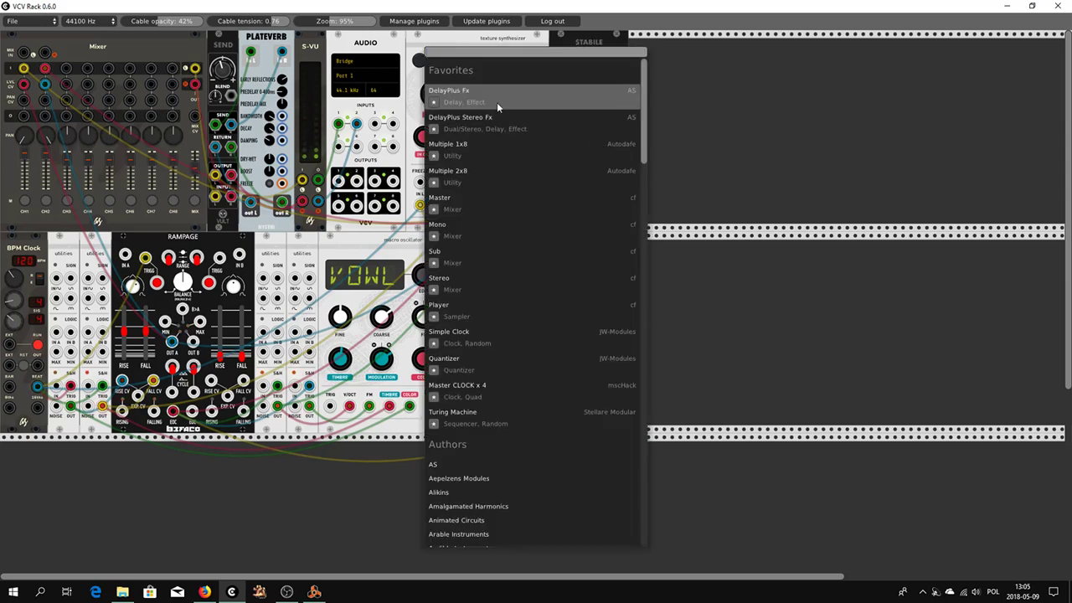
pyautogui.scroll(-2, 463, 175)
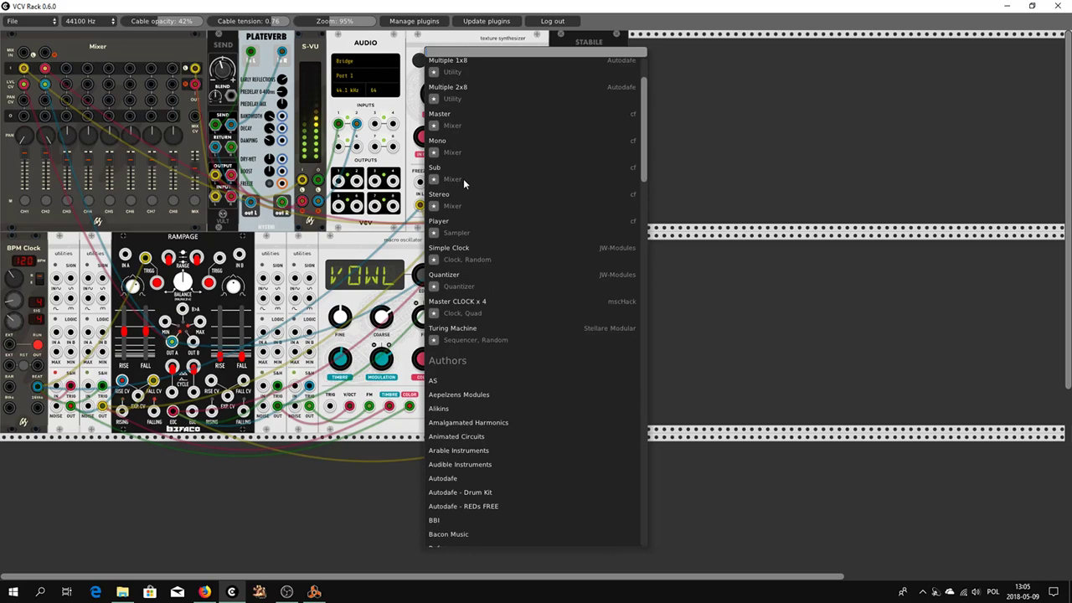
pyautogui.scroll(-3, 463, 179)
pyautogui.click(433, 325)
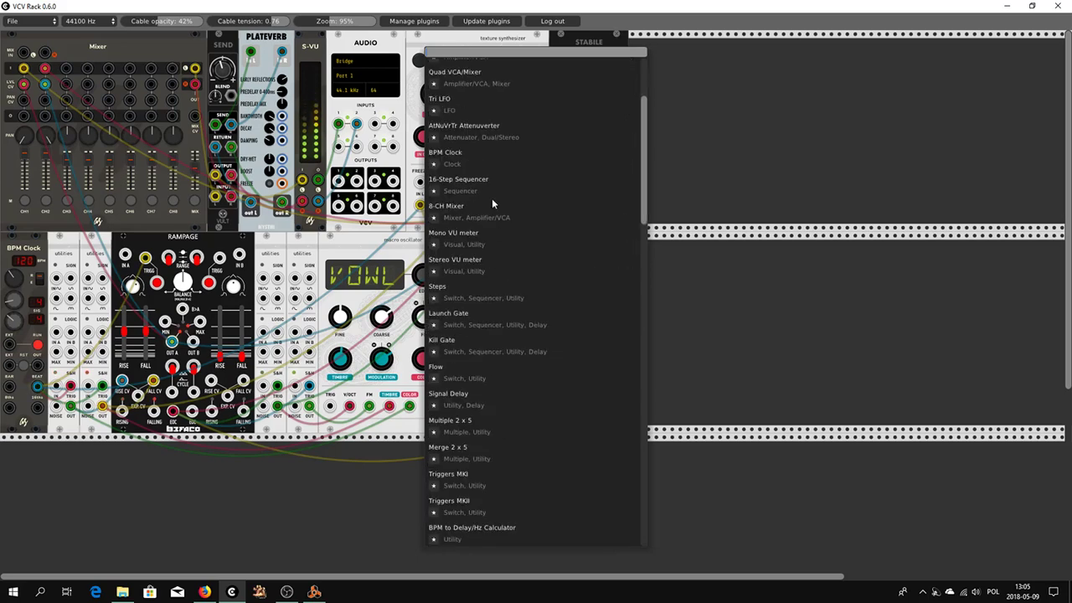
pyautogui.click(444, 103)
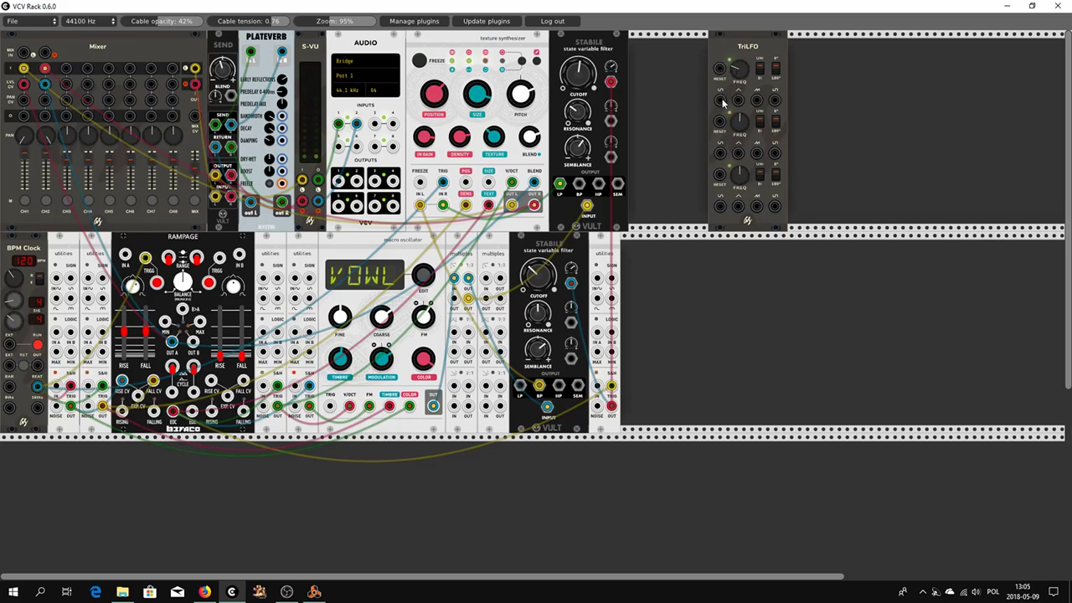
# Patch the TriLFO's first and second sine outputs to the Mixer's CH1 and CH2 pan CV inputs, and adjust the channel panning
pyautogui.moveTo(721, 104)
pyautogui.mouseDown()
pyautogui.moveTo(24, 99)
pyautogui.moveTo(43, 116)
pyautogui.moveTo(23, 102)
pyautogui.mouseUp()
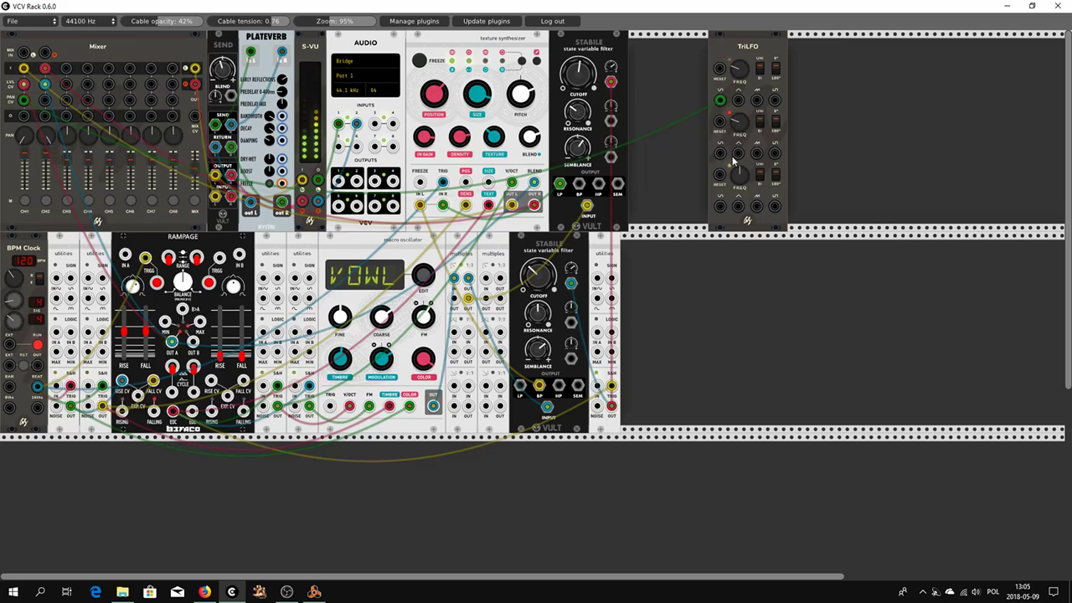
pyautogui.moveTo(721, 156); pyautogui.dragTo(46, 102)
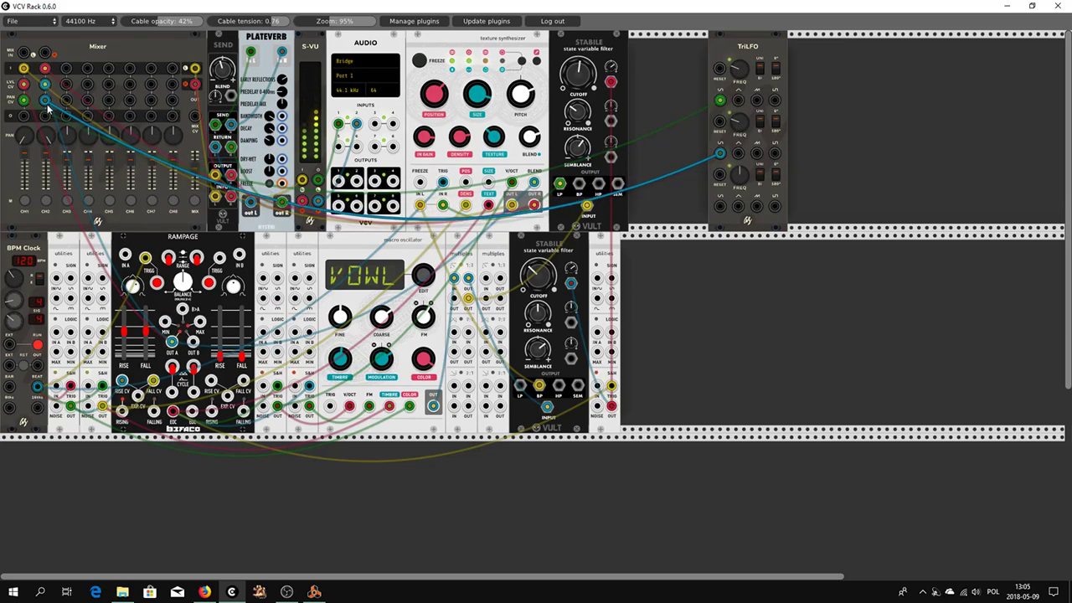
pyautogui.moveTo(48, 139); pyautogui.dragTo(48, 134)
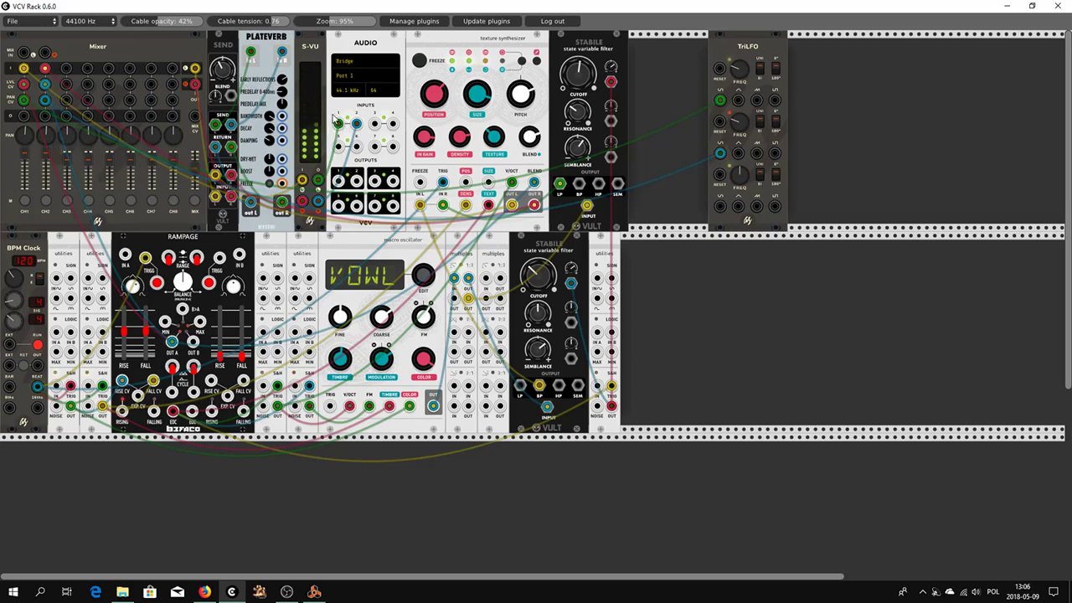
# Move the TriLFO module directly against the Stabile filter in the upper row
pyautogui.moveTo(748, 55); pyautogui.dragTo(666, 49)
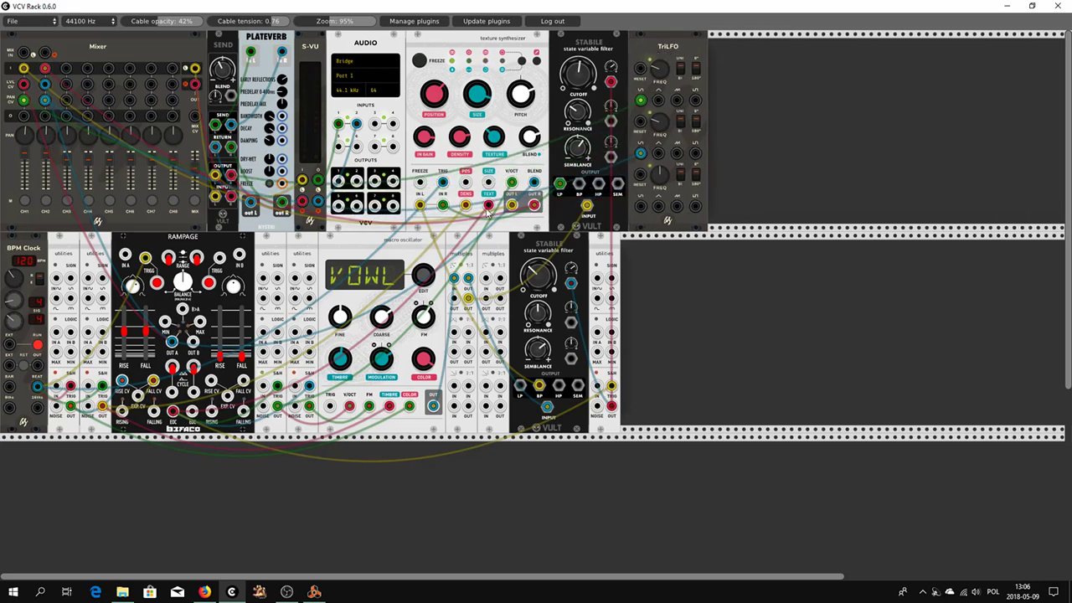
pyautogui.click(424, 330)
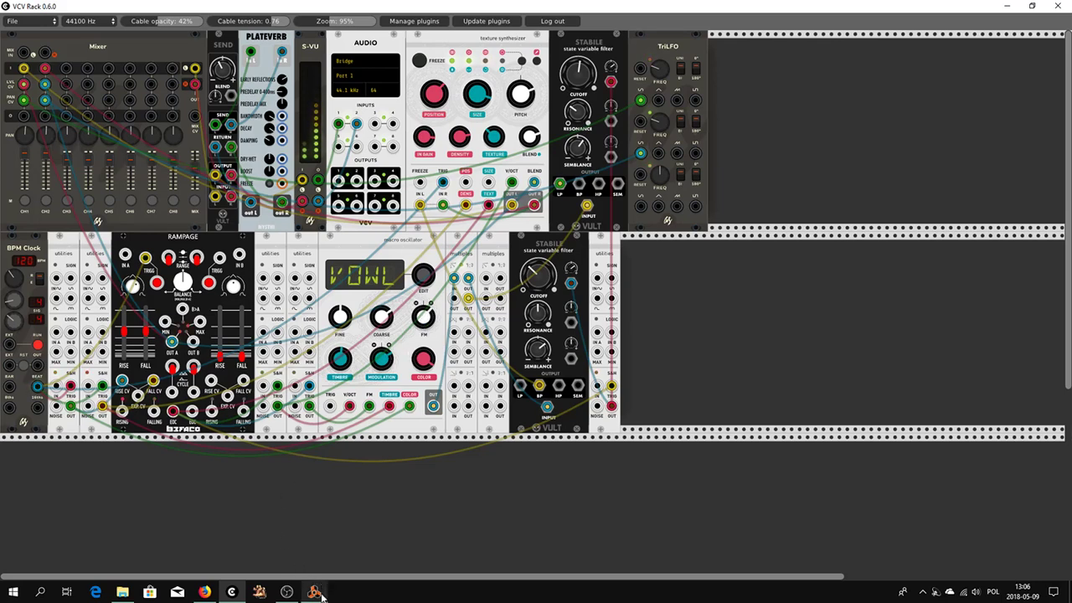
# Check the ongoing recording in Reason and the running patch in VCV Rack, alternating between the two
pyautogui.moveTo(314, 592)
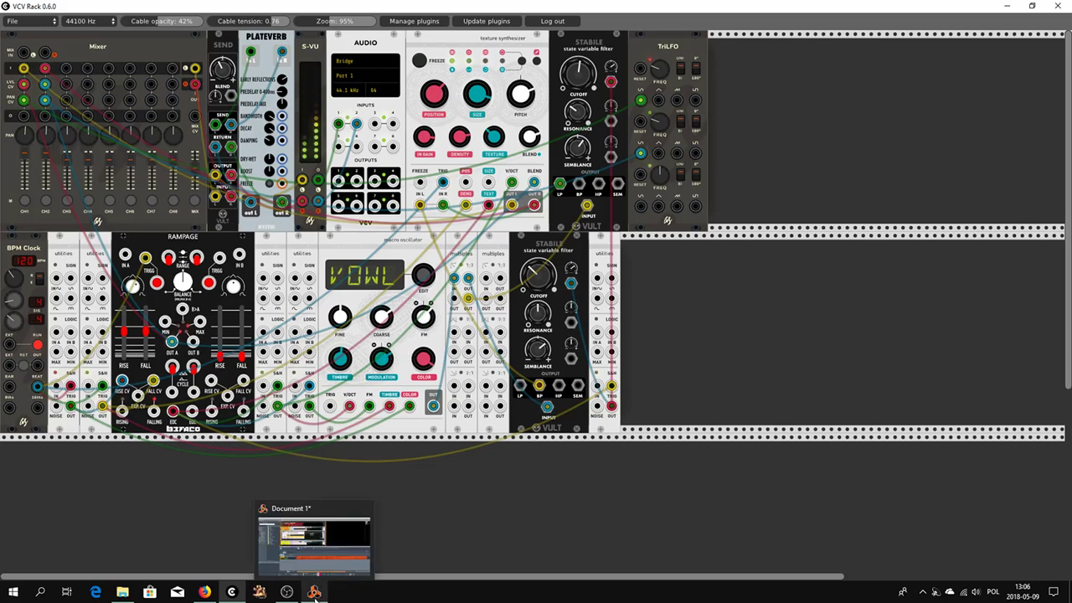
pyautogui.click(315, 592)
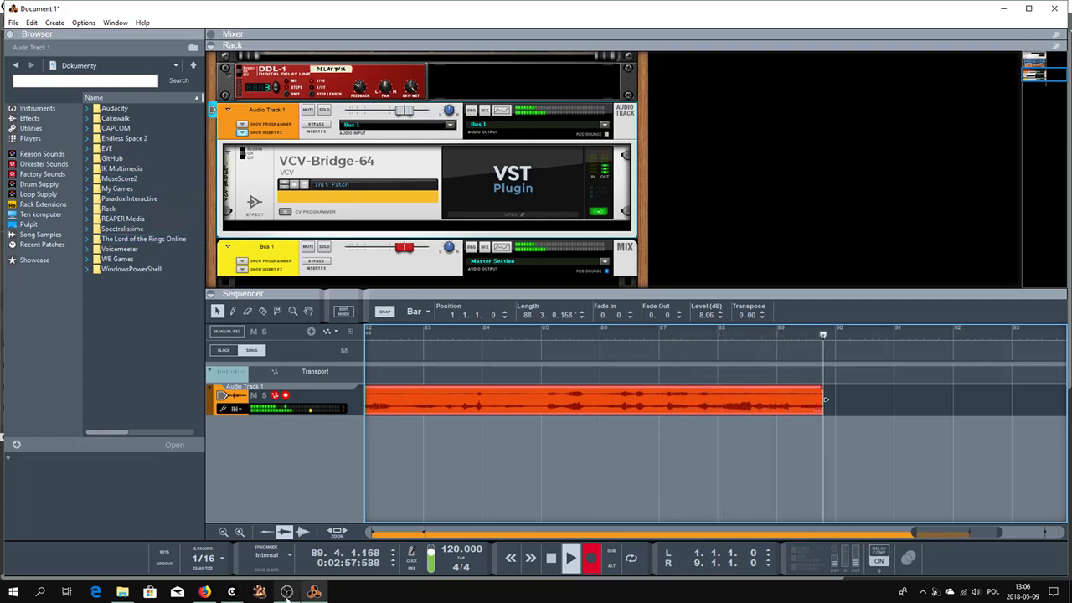
pyautogui.click(227, 594)
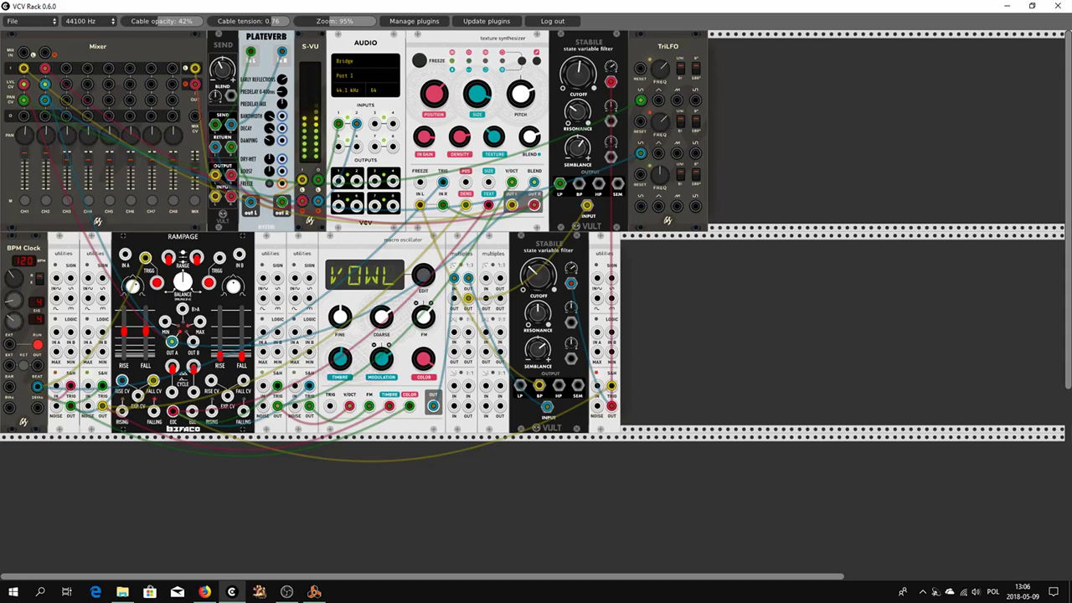
pyautogui.click(315, 592)
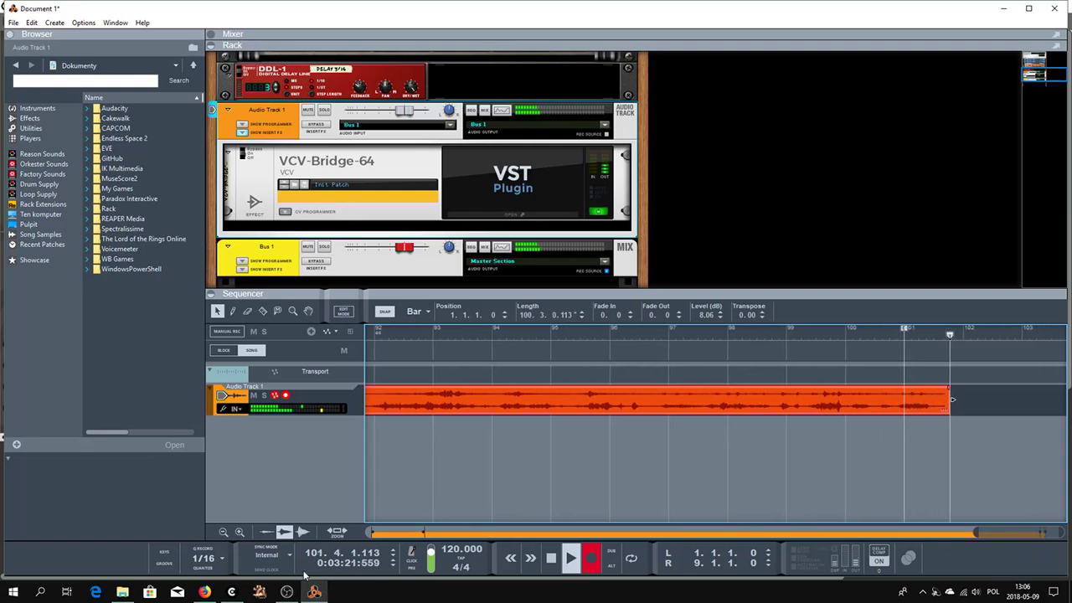
pyautogui.click(232, 592)
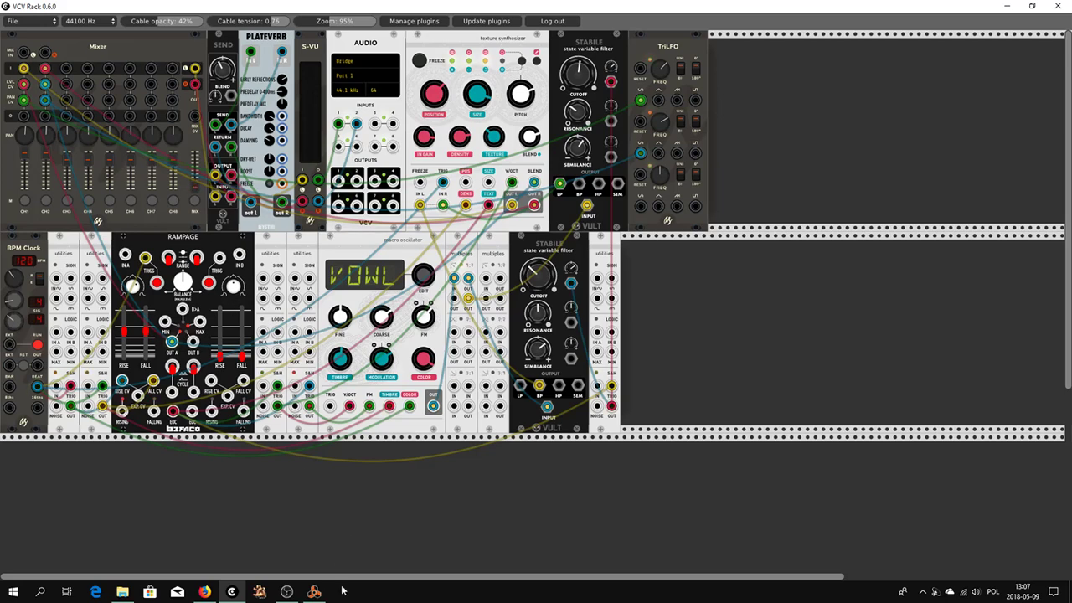
# Switch to Reason and stop recording on the audio track
pyautogui.click(314, 591)
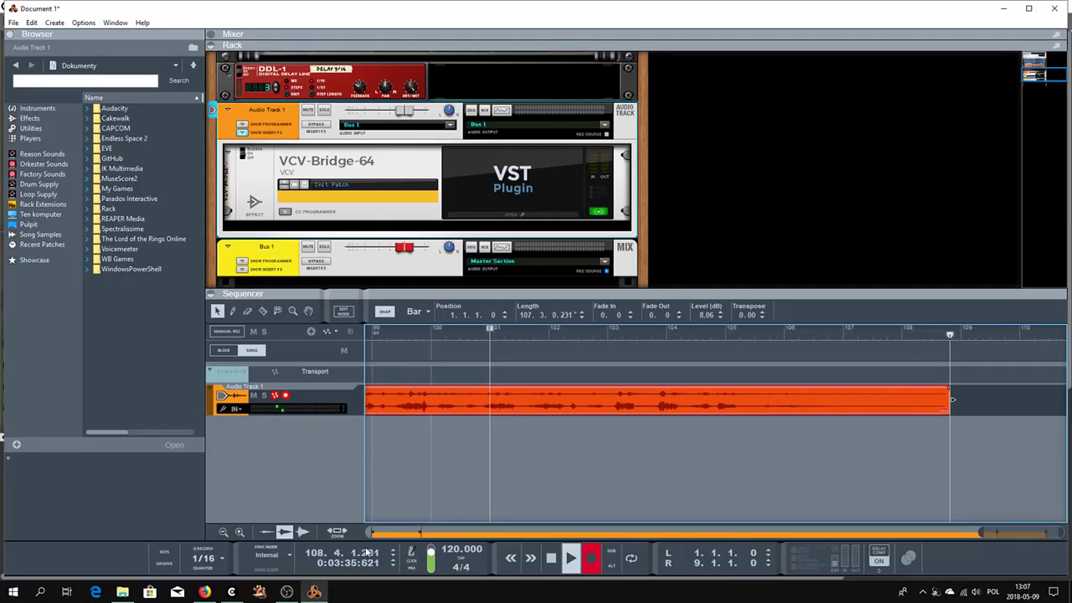
pyautogui.click(550, 559)
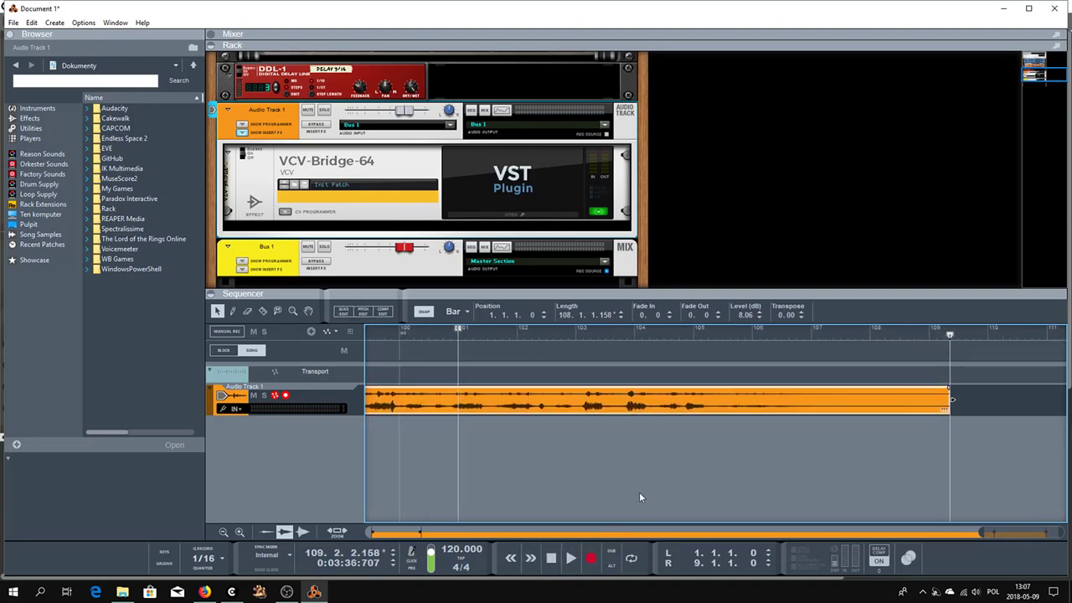